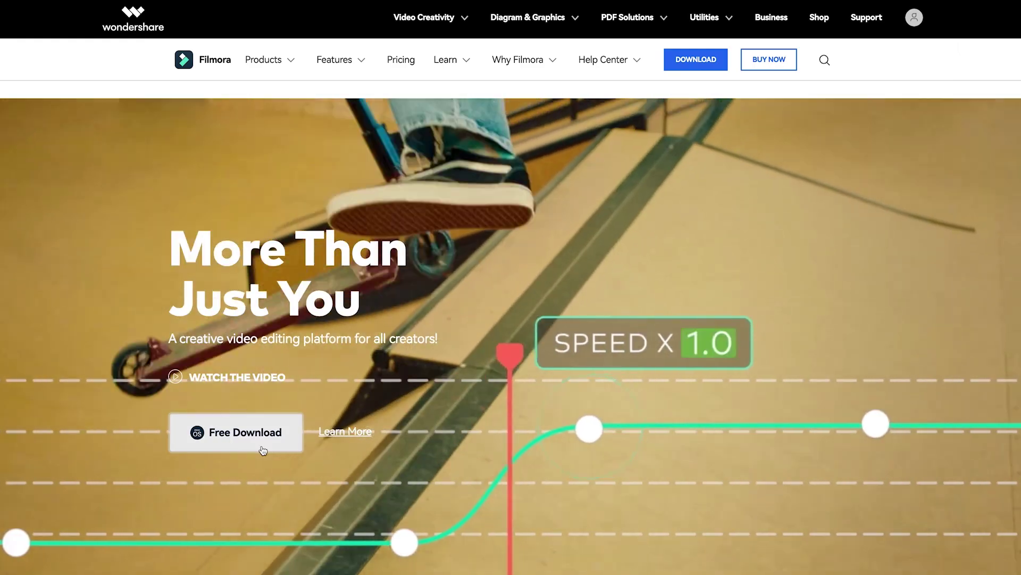
# Scroll down through the feature sections of the filmora.wondershare.com homepage.
pyautogui.scroll(-15, 263, 449)
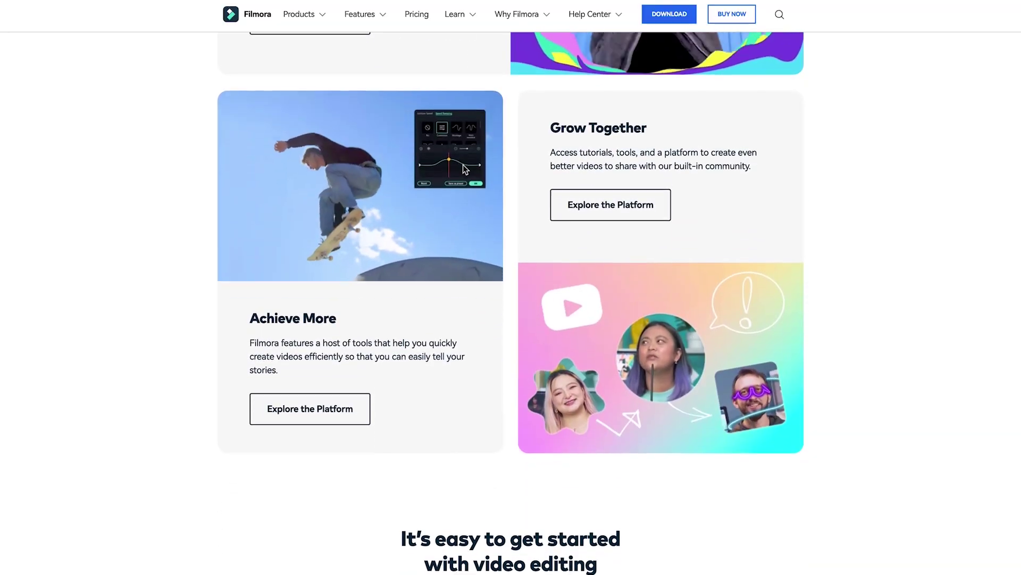
pyautogui.scroll(-10, 510, 303)
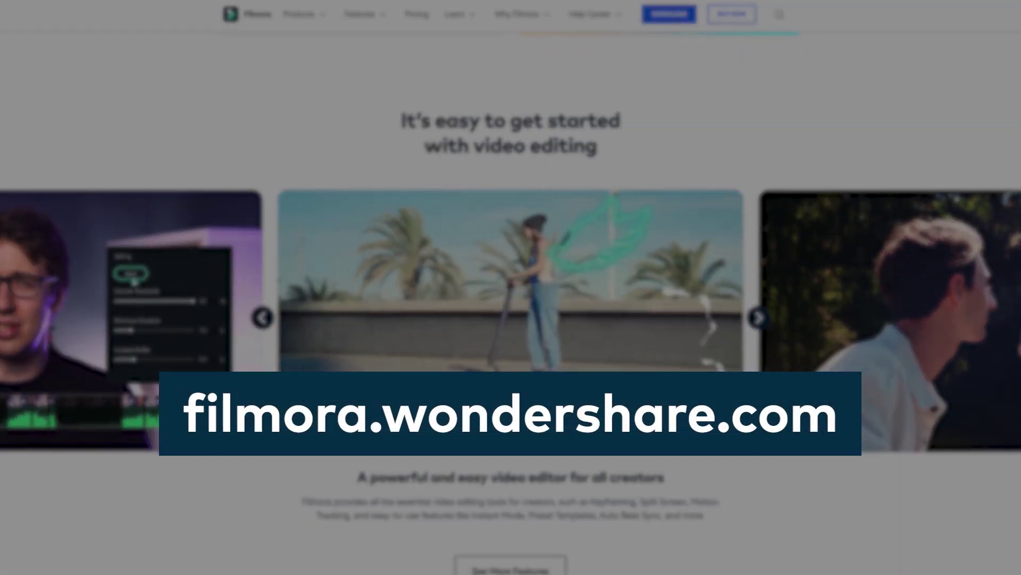
pyautogui.scroll(-6, 511, 287)
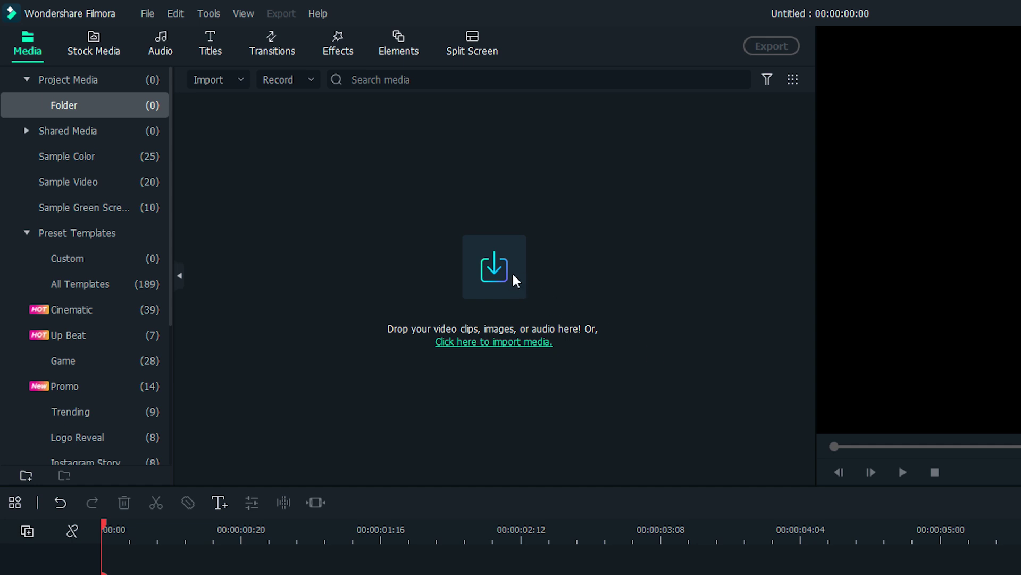
# Import Clip_1, Clip_2 and Paper together from the Paper Rip Transition folder.
pyautogui.click(513, 274)
pyautogui.moveTo(512, 274); pyautogui.dragTo(182, 159)
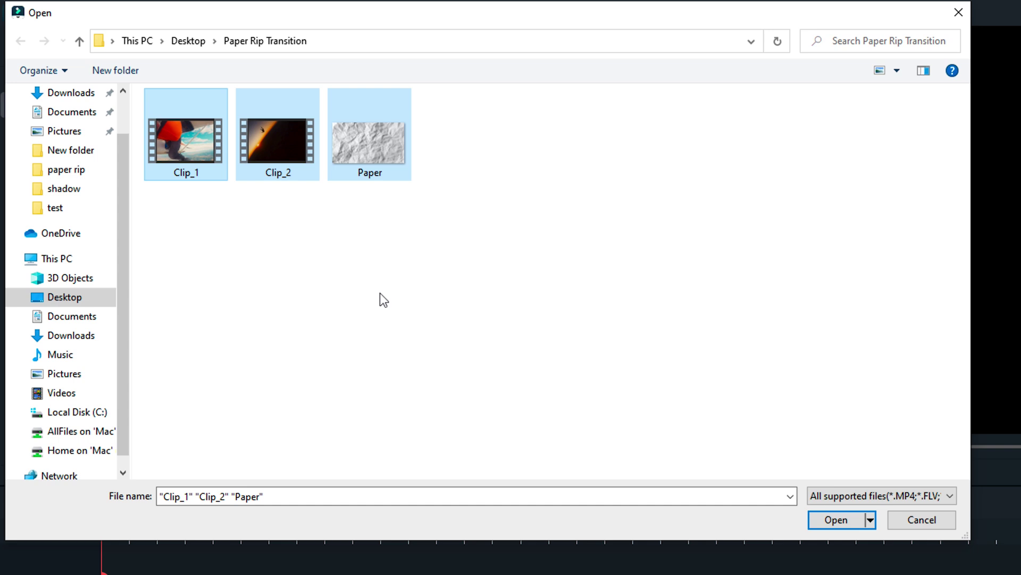
pyautogui.click(837, 524)
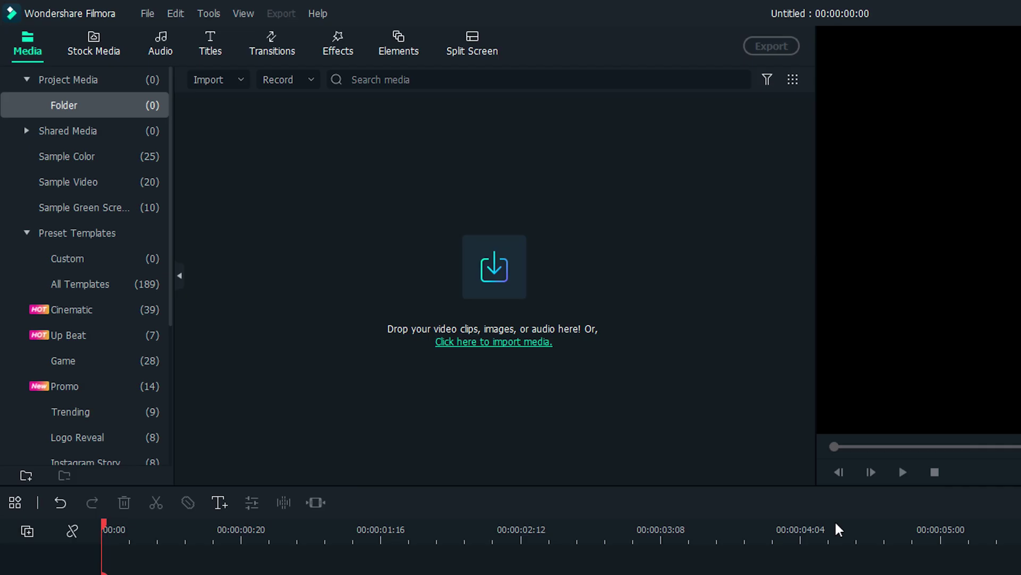
# Place Clip_1 on the main track, add a freeze frame at 00:00:02:22, and split it off.
pyautogui.moveTo(366, 160); pyautogui.dragTo(223, 521)
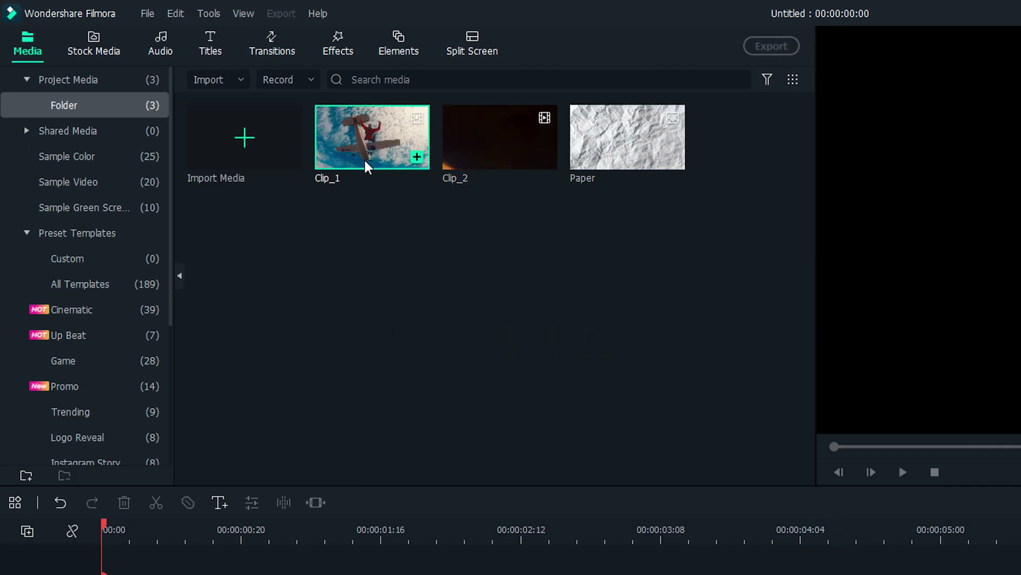
pyautogui.moveTo(183, 428); pyautogui.dragTo(85, 572)
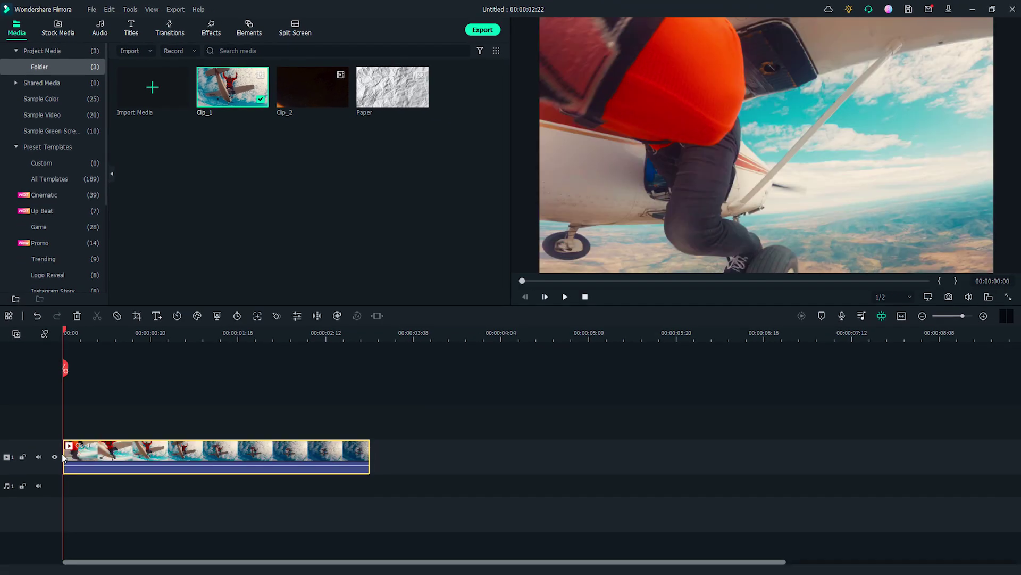
pyautogui.moveTo(64, 333); pyautogui.dragTo(370, 366)
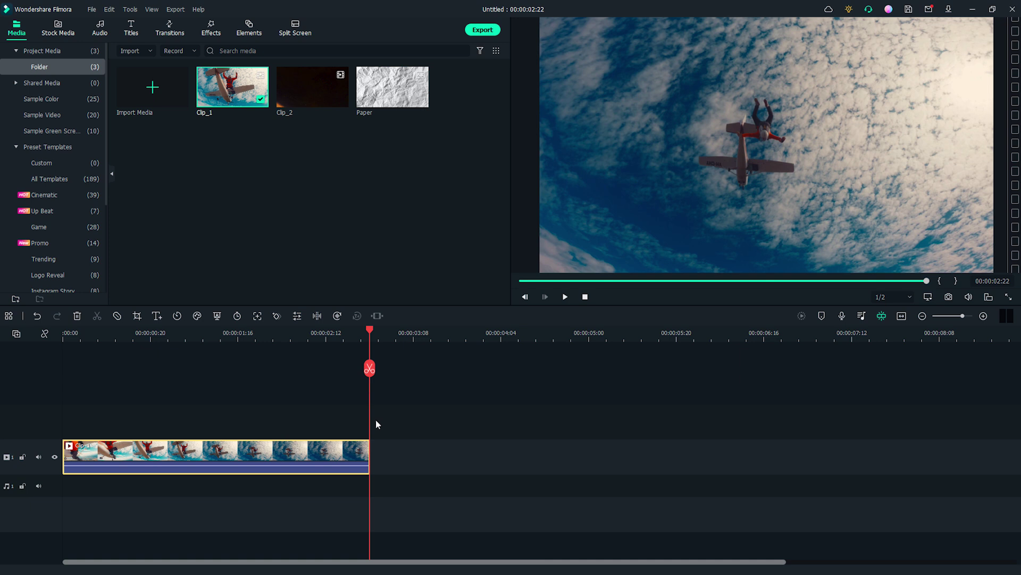
pyautogui.rightClick(366, 456)
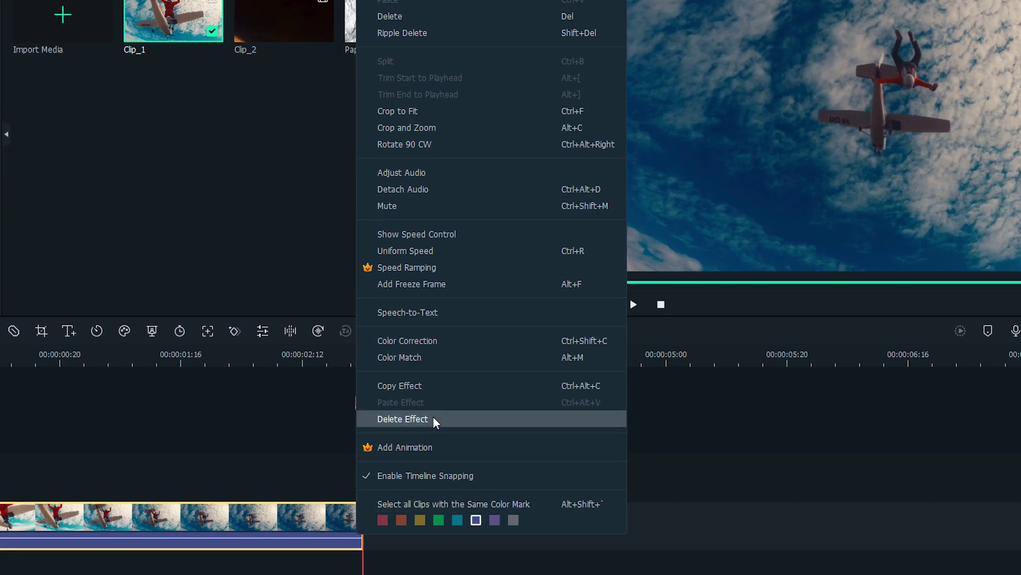
pyautogui.click(454, 285)
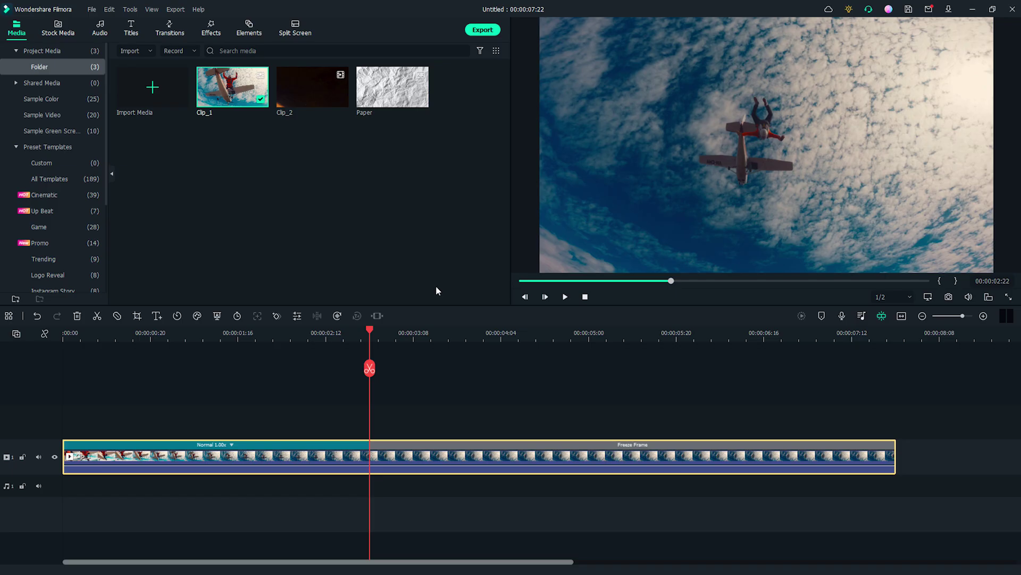
pyautogui.click(370, 368)
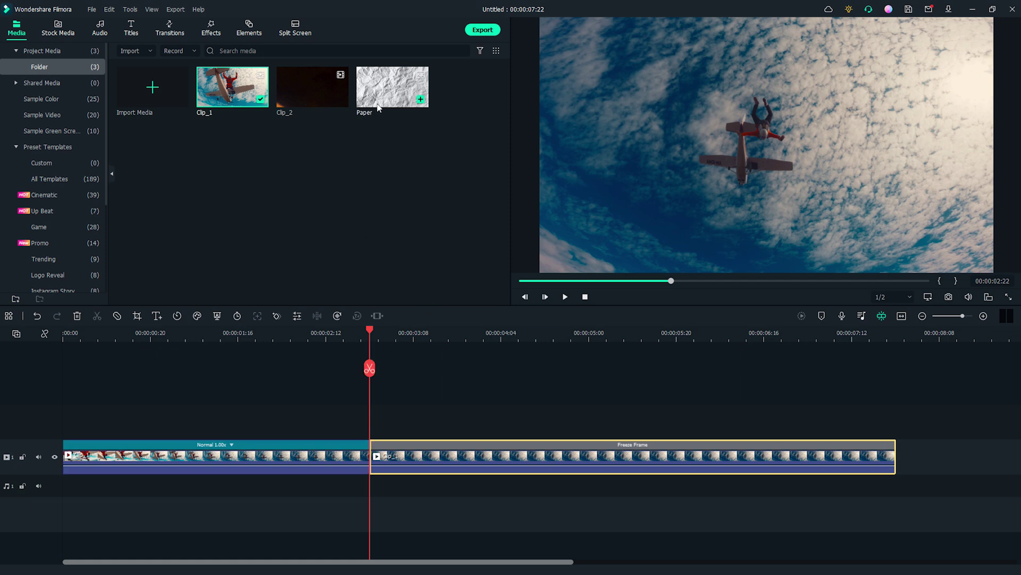
# Put the Paper image on track 2 above the freeze frame and set its blending mode to Multiply.
pyautogui.moveTo(380, 277); pyautogui.dragTo(372, 366)
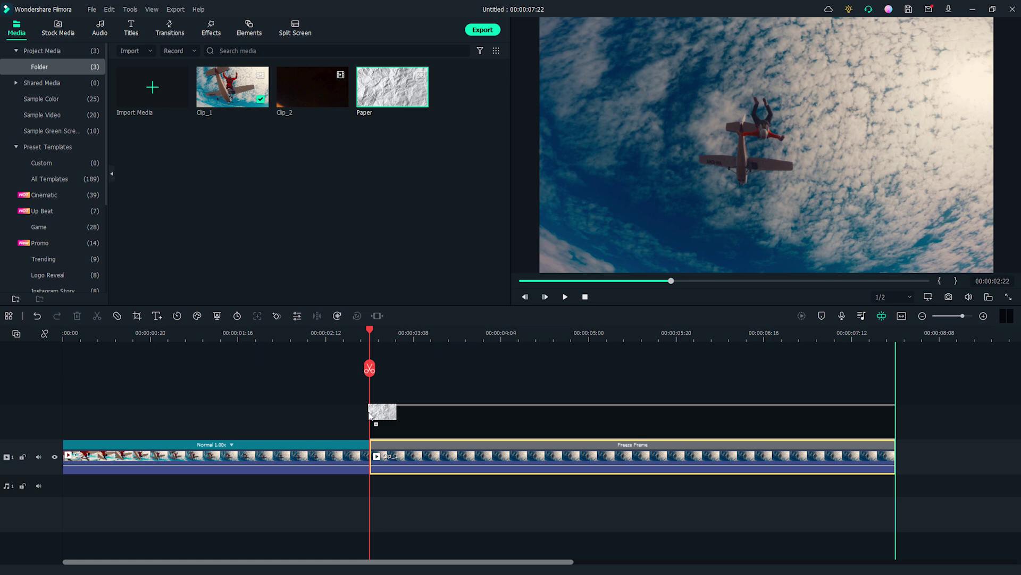
pyautogui.moveTo(370, 422); pyautogui.dragTo(371, 420)
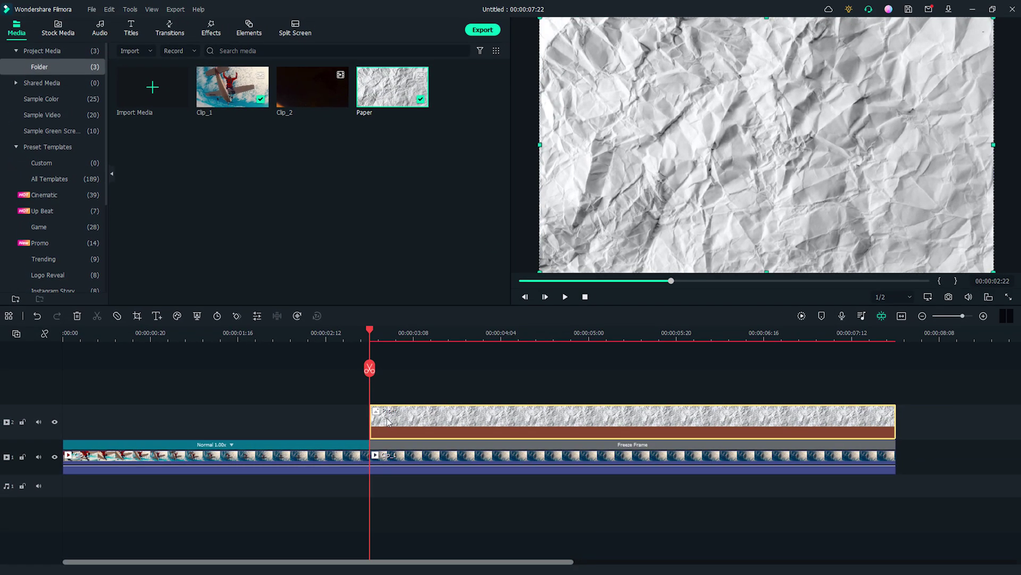
pyautogui.doubleClick(388, 421)
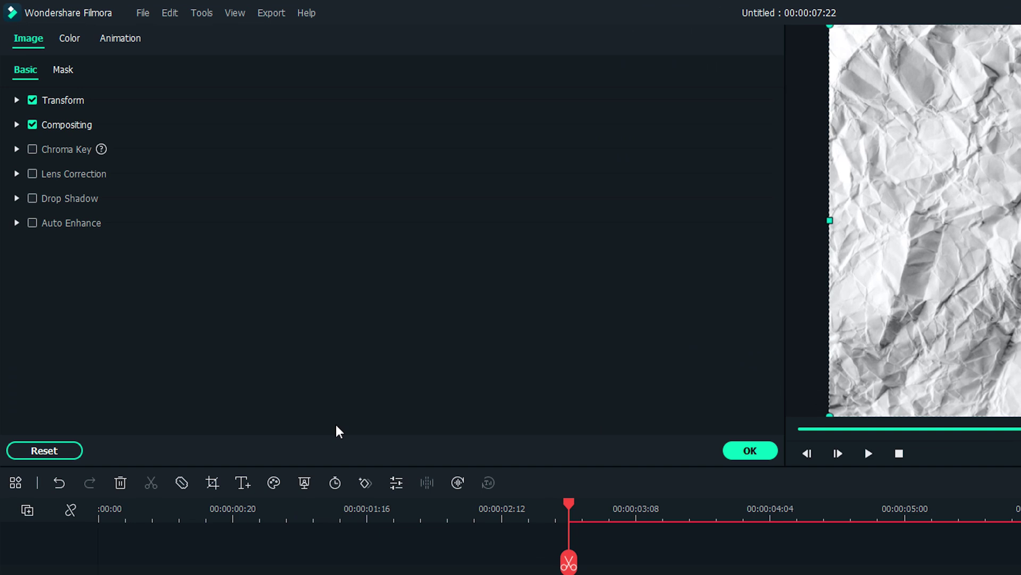
pyautogui.click(18, 138)
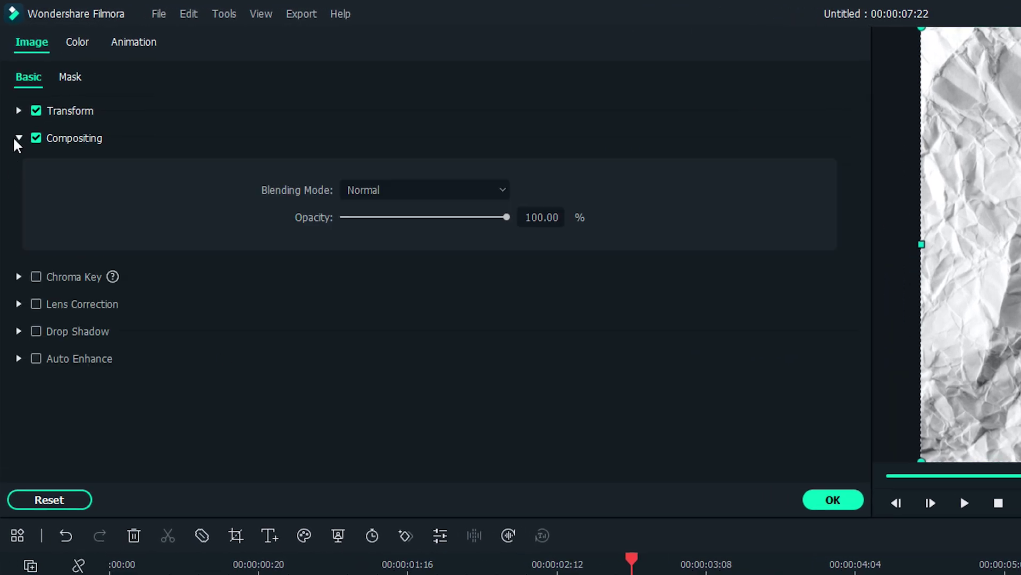
pyautogui.click(413, 191)
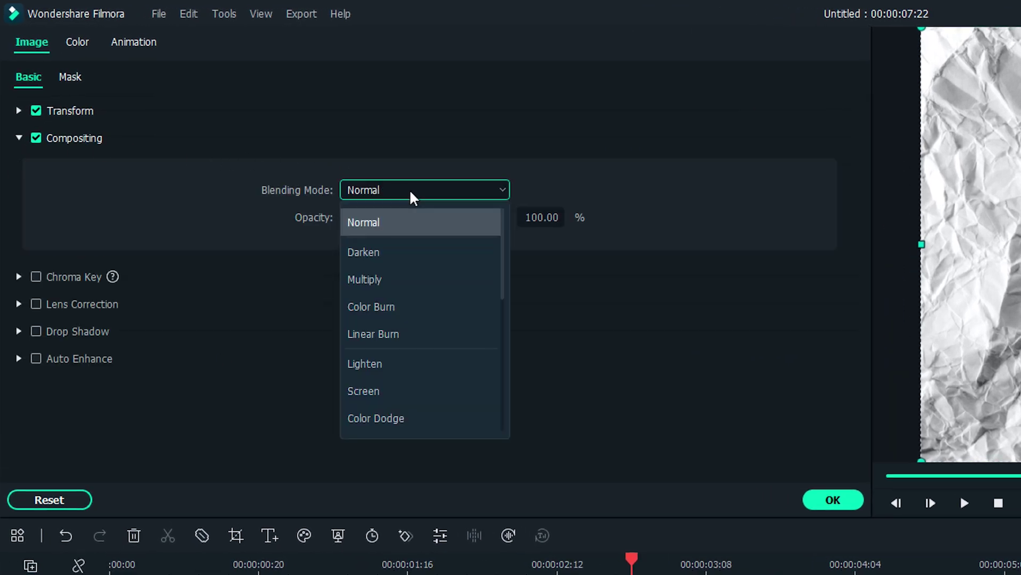
pyautogui.click(429, 278)
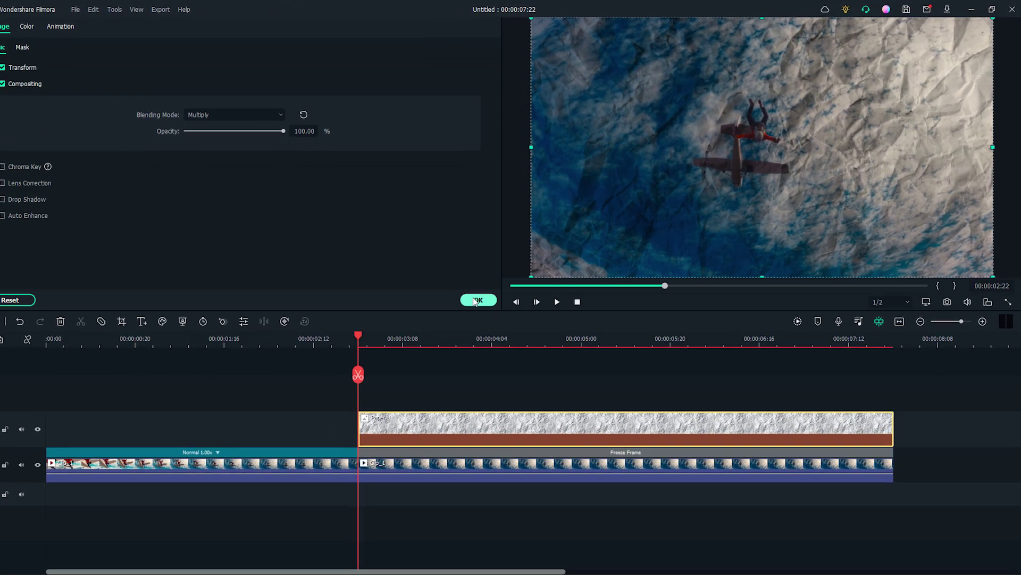
# Apply the Paper image settings and export the project as an MP4 named Freeze Frame_1.
pyautogui.click(477, 301)
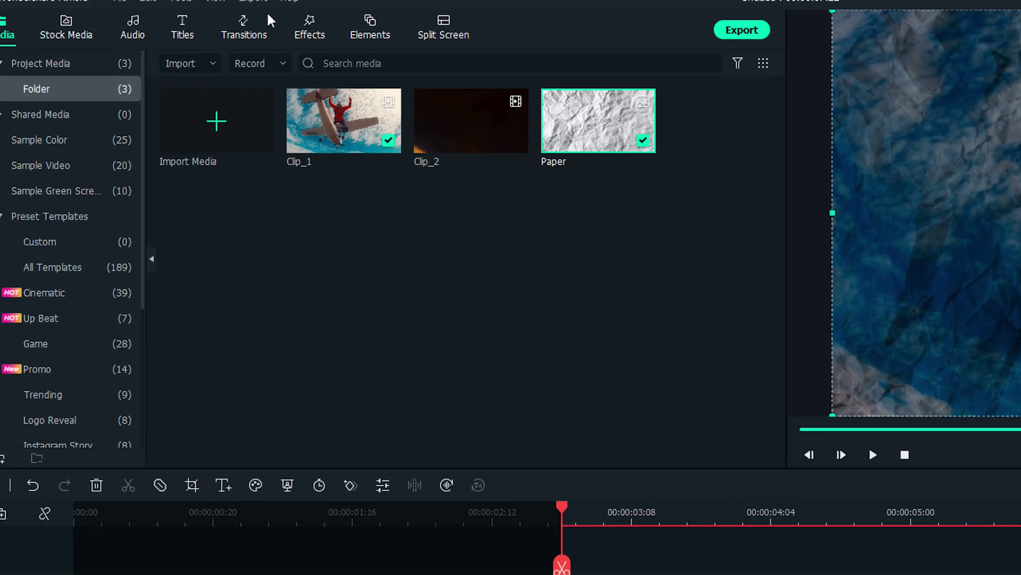
pyautogui.click(256, 0)
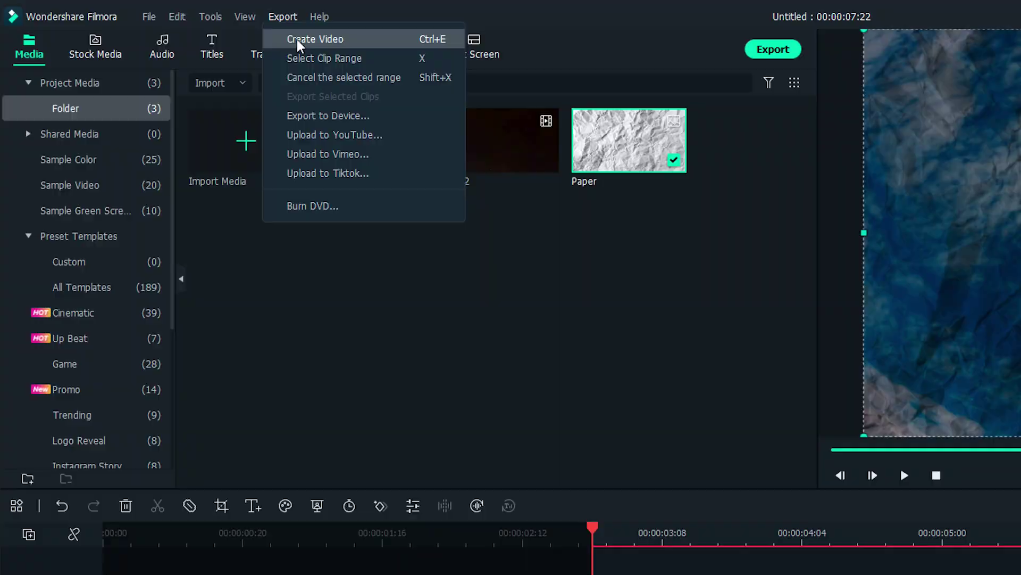
pyautogui.click(266, 21)
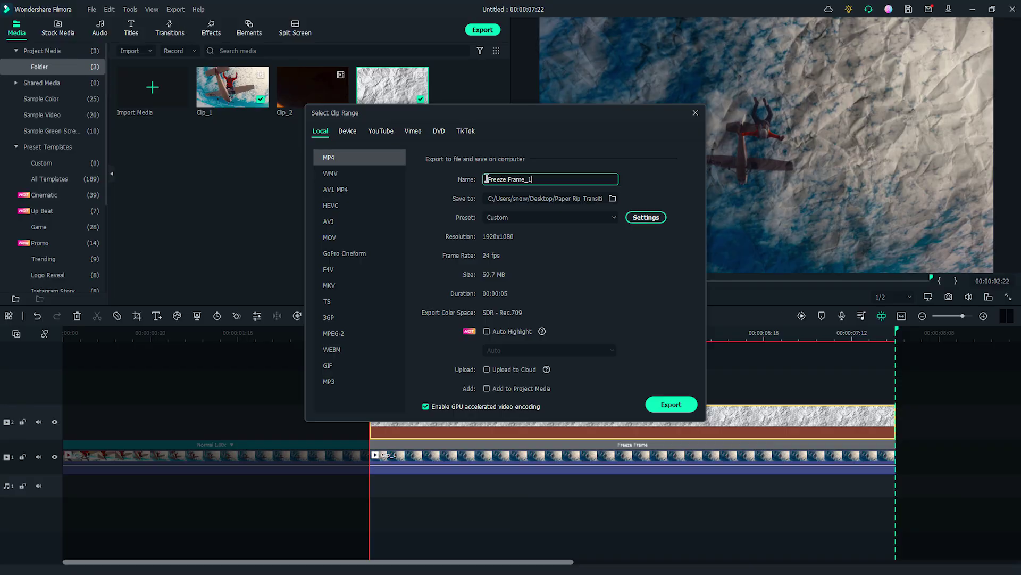
pyautogui.click(664, 405)
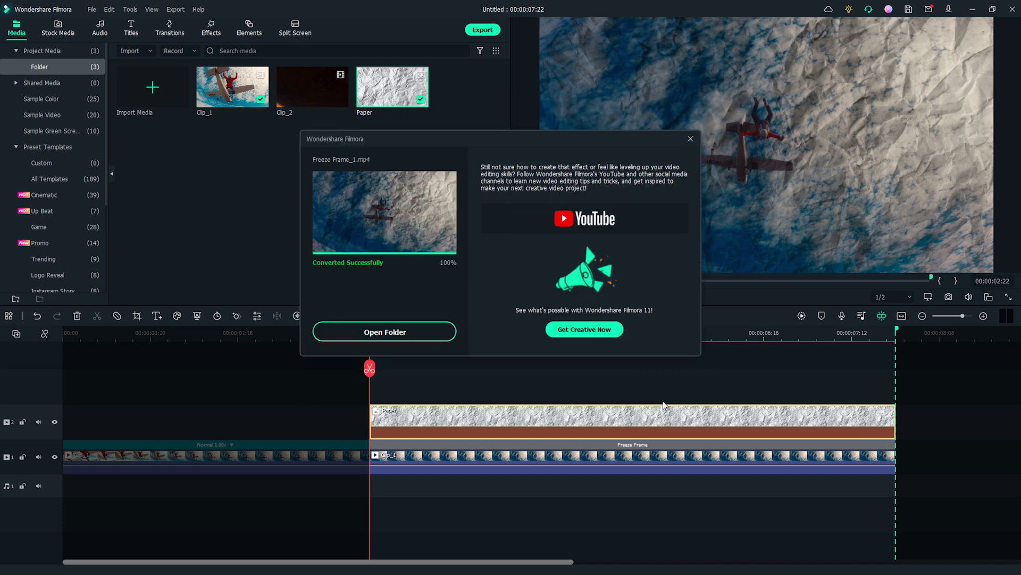
# Clear the selected export range and import Freeze Frame_1 into the project media.
pyautogui.click(690, 139)
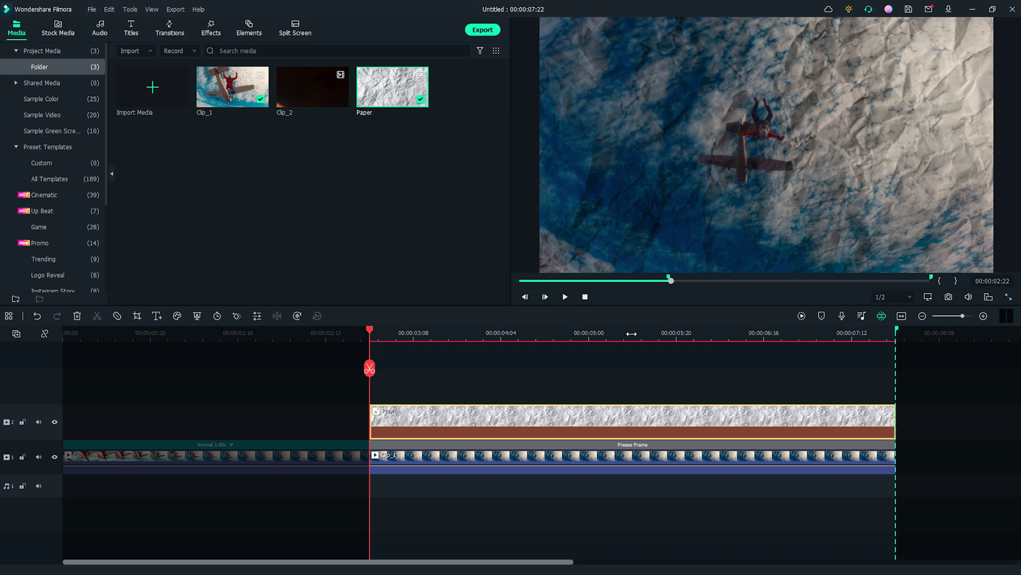
pyautogui.rightClick(628, 352)
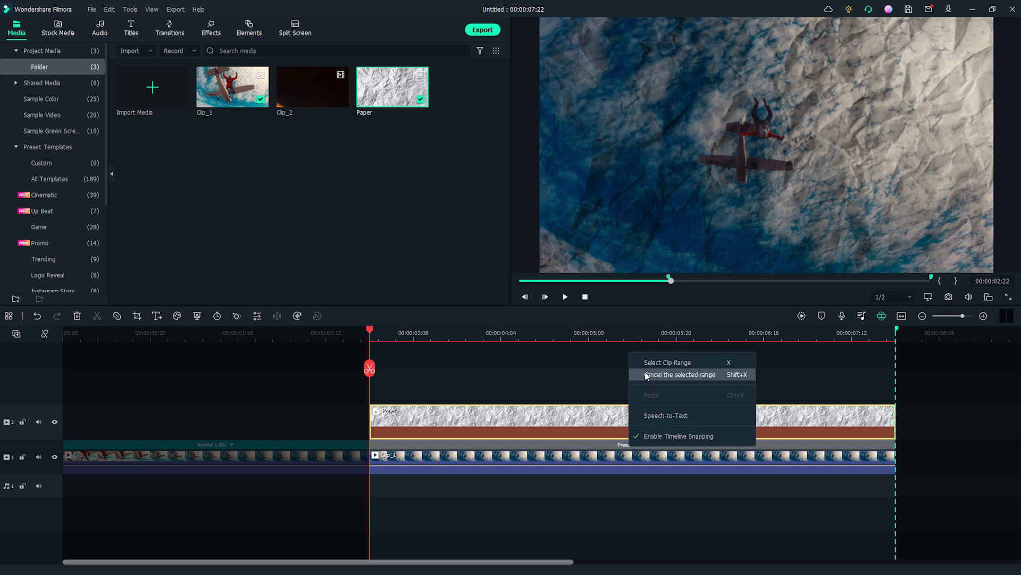
pyautogui.click(647, 376)
pyautogui.hscroll(2, 612, 368)
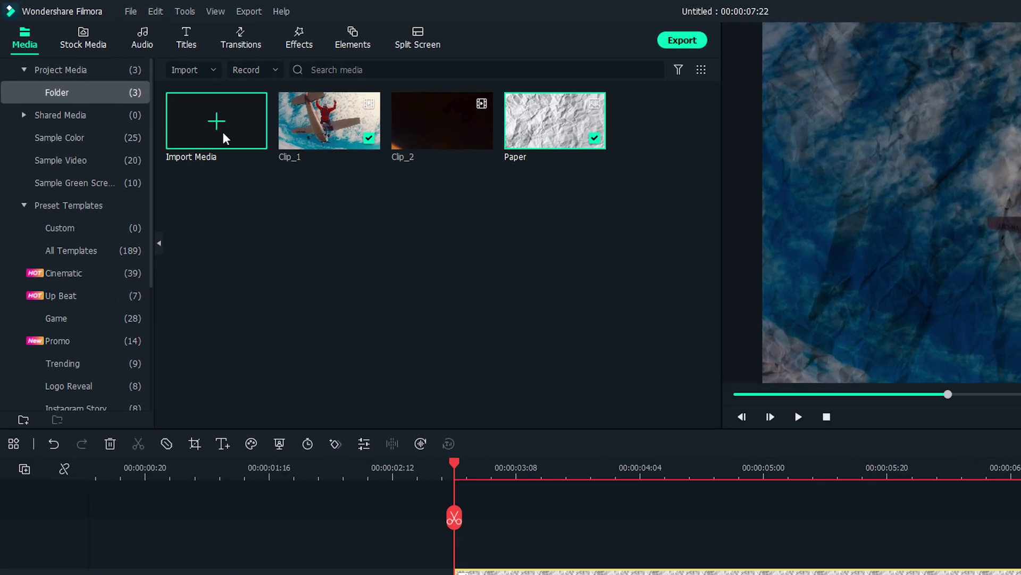
pyautogui.click(223, 136)
pyautogui.click(366, 156)
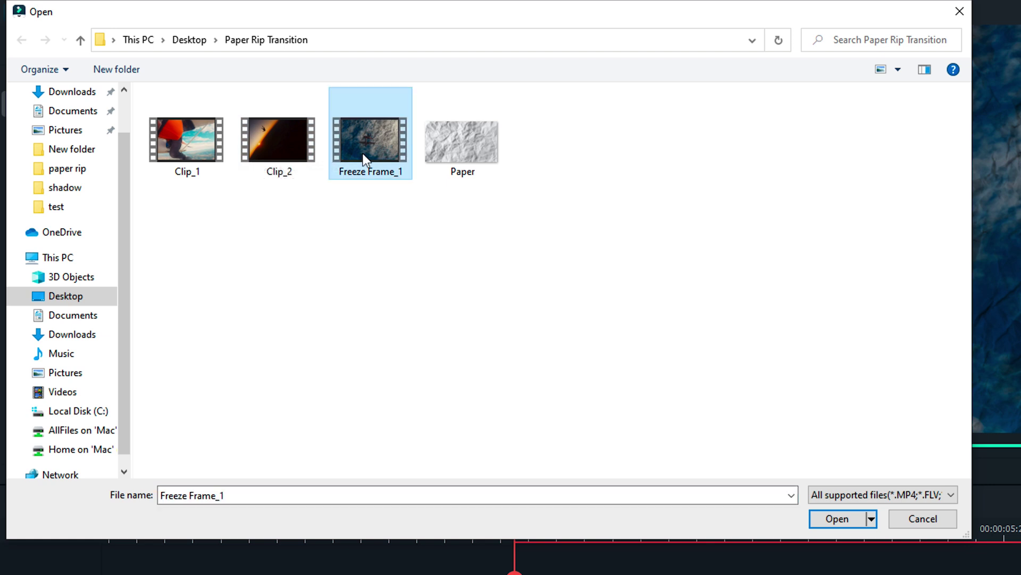
pyautogui.click(825, 516)
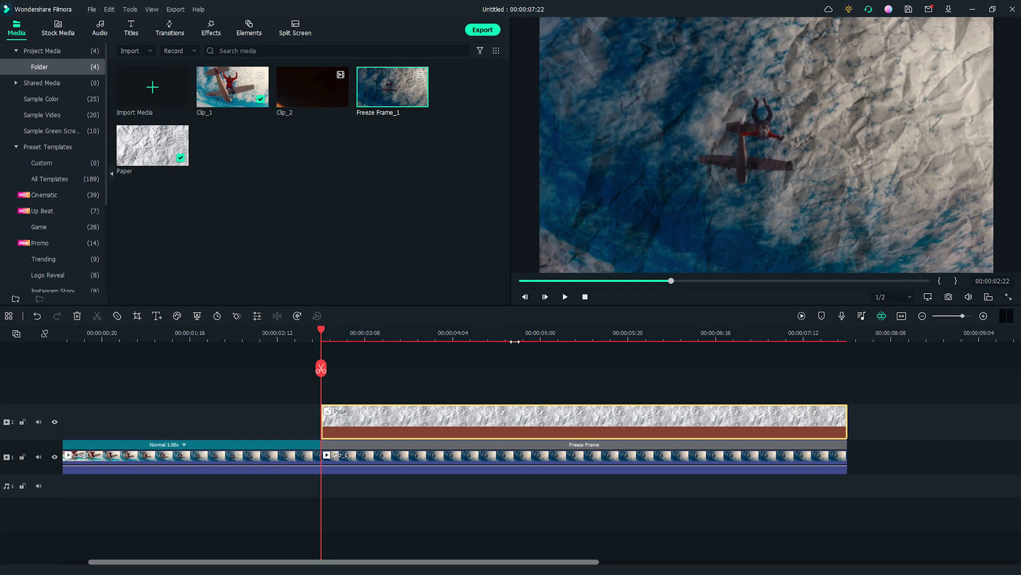
# Place Freeze Frame_1 after Clip_1, trim it to end at 00:00:04:05, and add Clip_2 after it.
pyautogui.moveTo(509, 432)
pyautogui.mouseDown()
pyautogui.moveTo(502, 466)
pyautogui.moveTo(430, 287)
pyautogui.mouseUp()
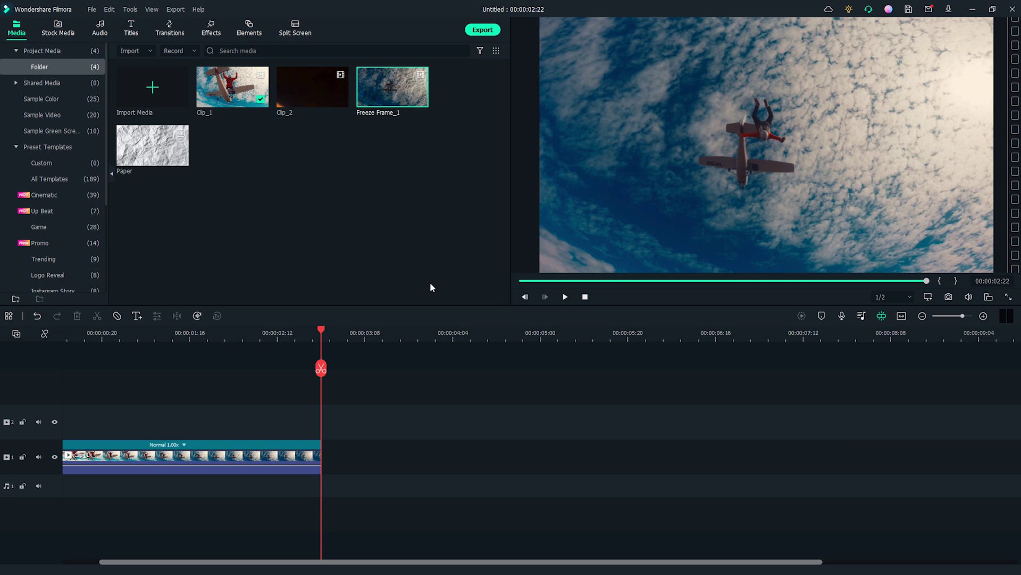
pyautogui.moveTo(380, 91); pyautogui.dragTo(338, 458)
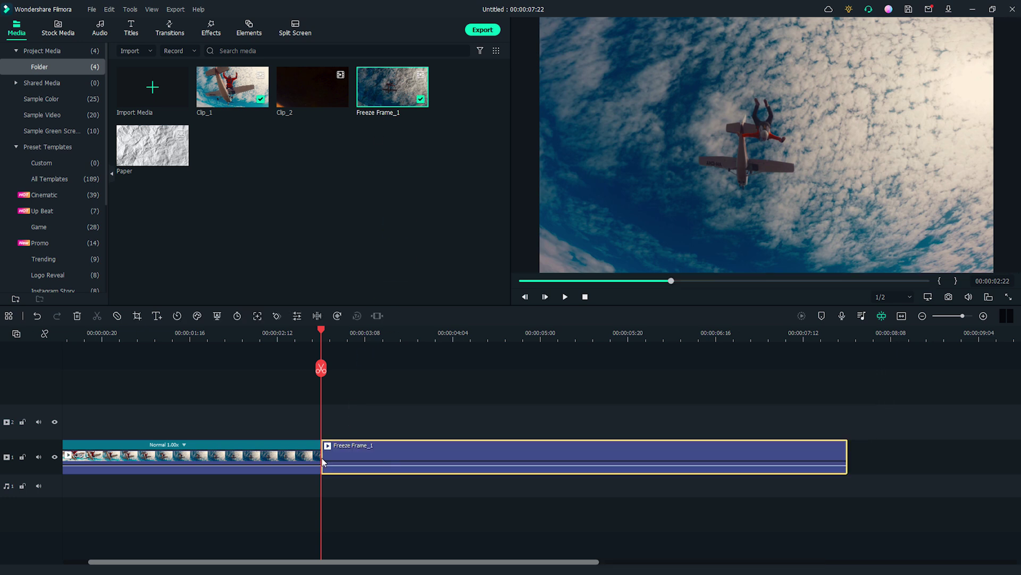
pyautogui.moveTo(846, 453); pyautogui.dragTo(429, 459)
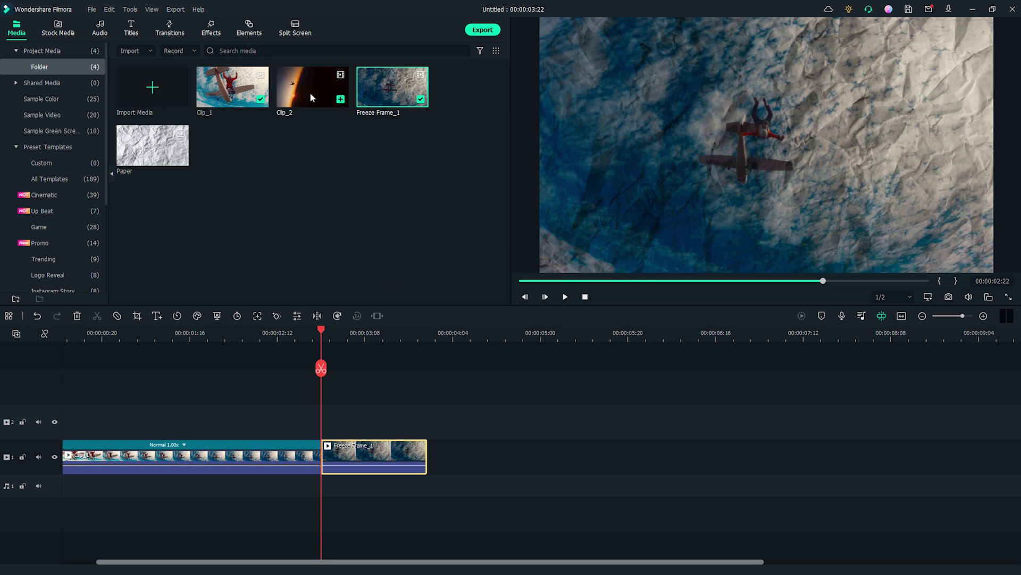
pyautogui.moveTo(438, 278); pyautogui.dragTo(434, 450)
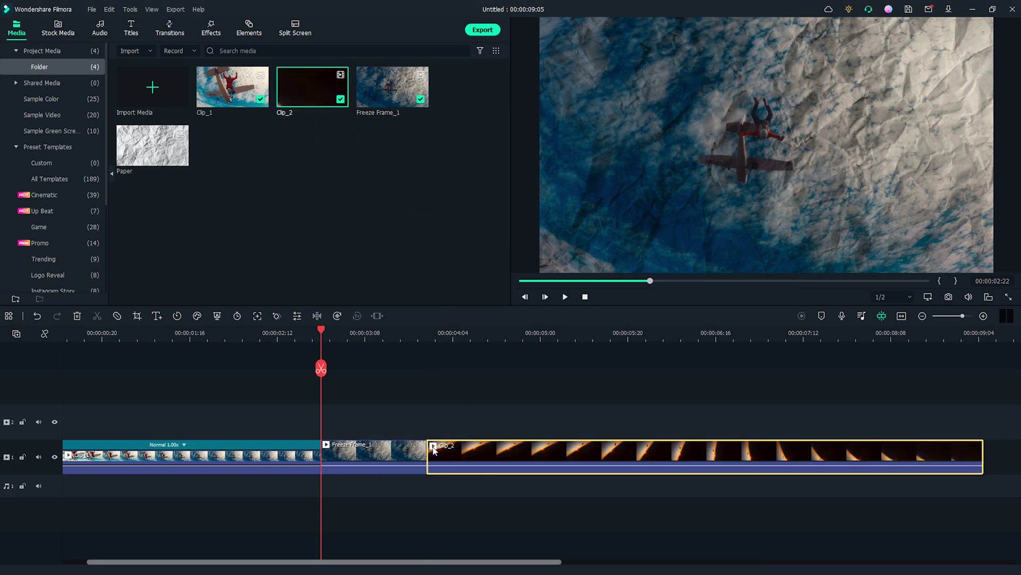
pyautogui.moveTo(331, 335); pyautogui.dragTo(426, 347)
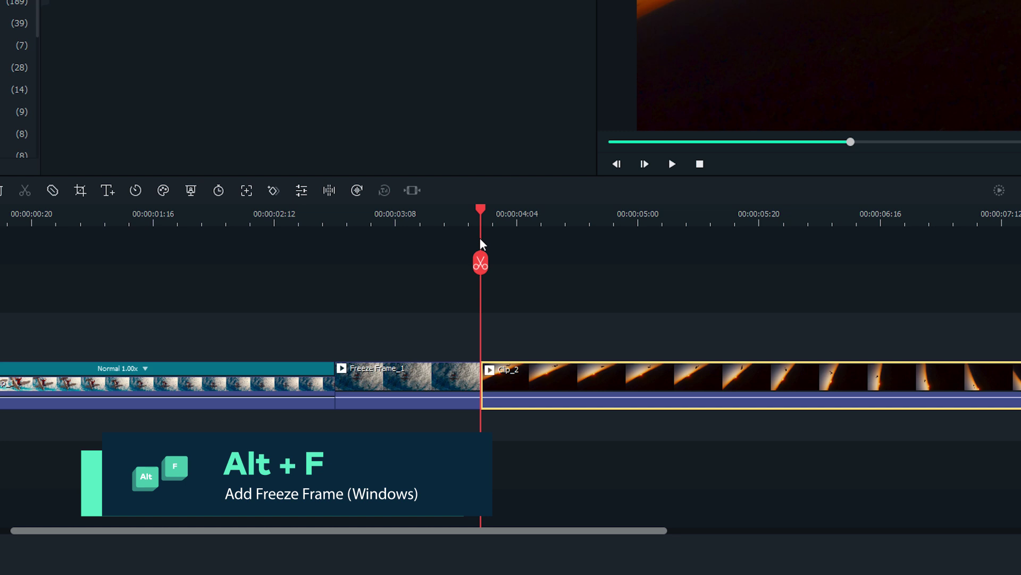
# Add a freeze frame at Clip_2's start with Alt+F and split it off at about 00:00:08:17.
pyautogui.hotkey('alt', 'f')
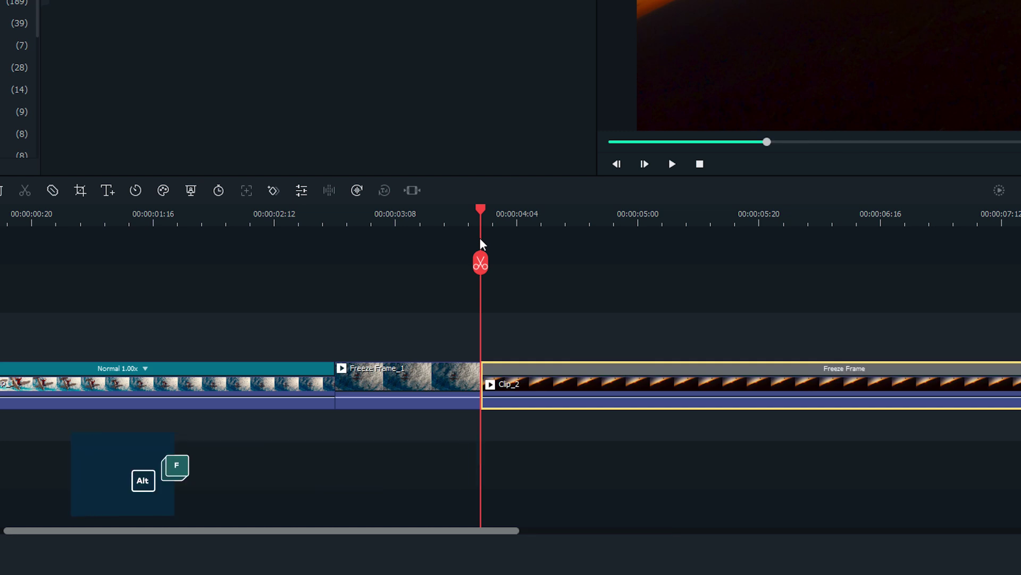
pyautogui.moveTo(480, 237); pyautogui.dragTo(1020, 242)
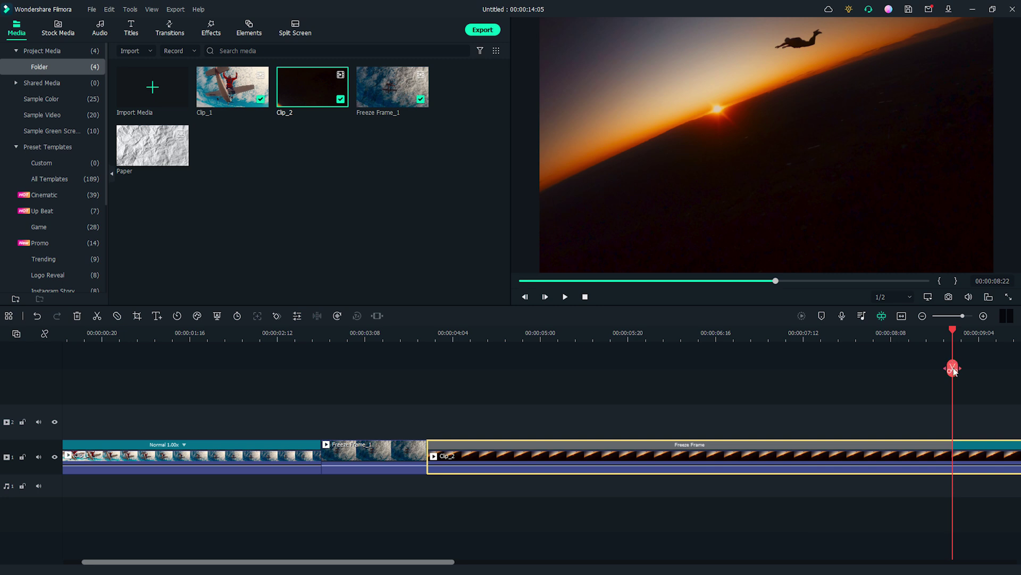
pyautogui.click(953, 368)
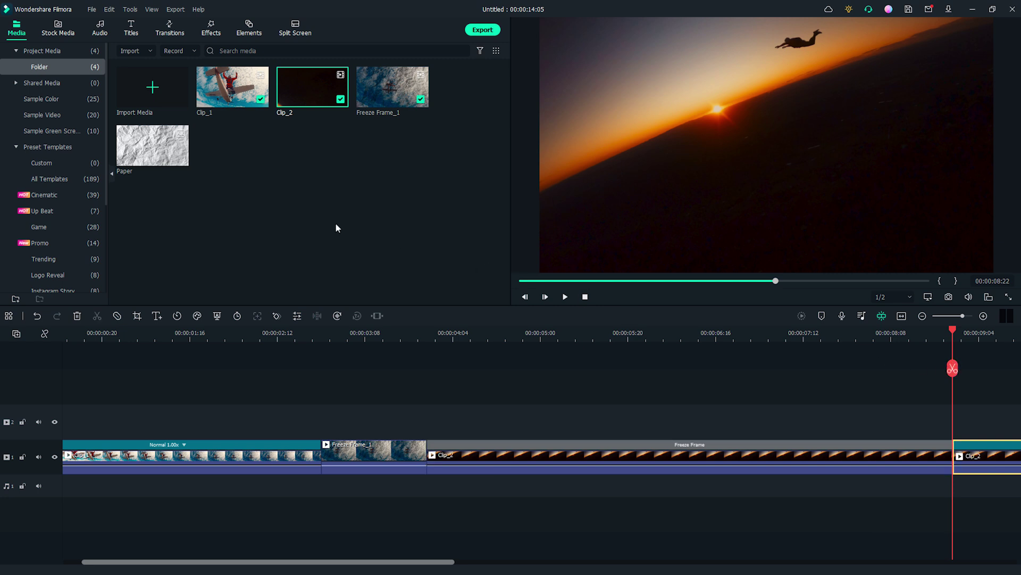
# Lay Paper on track 2 over Clip_2's freeze frame with Multiply blending.
pyautogui.moveTo(158, 155); pyautogui.dragTo(432, 415)
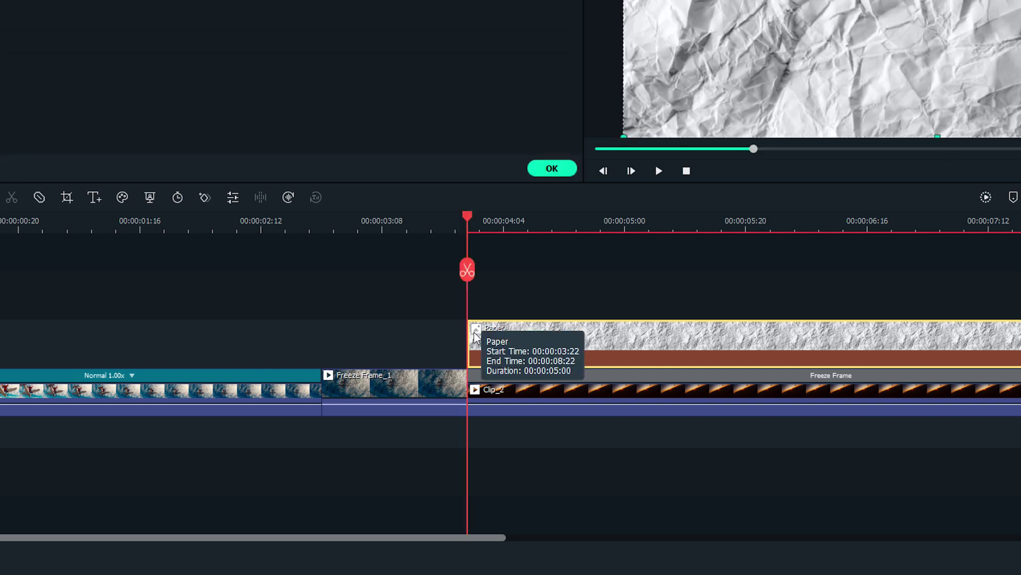
pyautogui.doubleClick(475, 336)
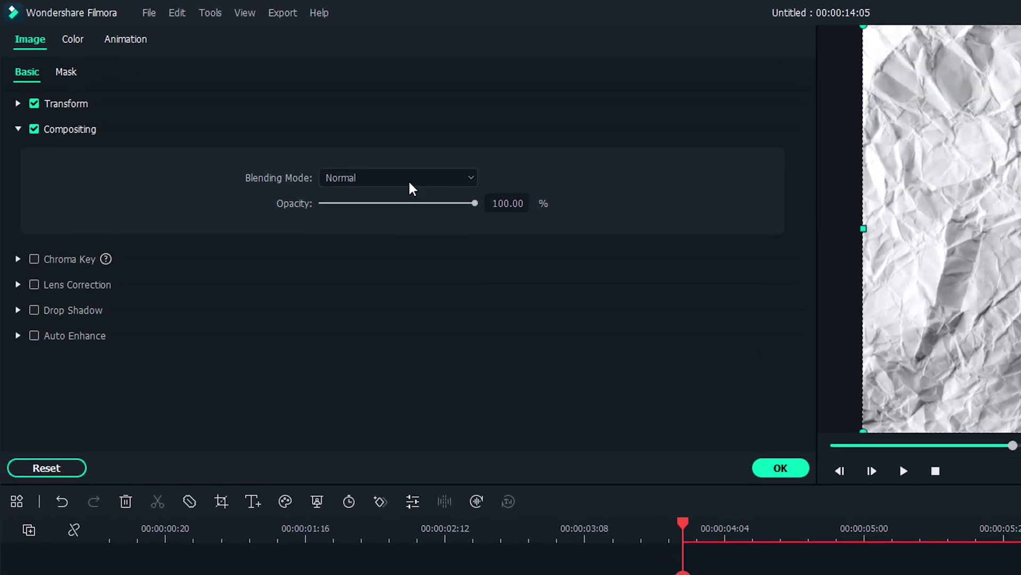
pyautogui.click(409, 180)
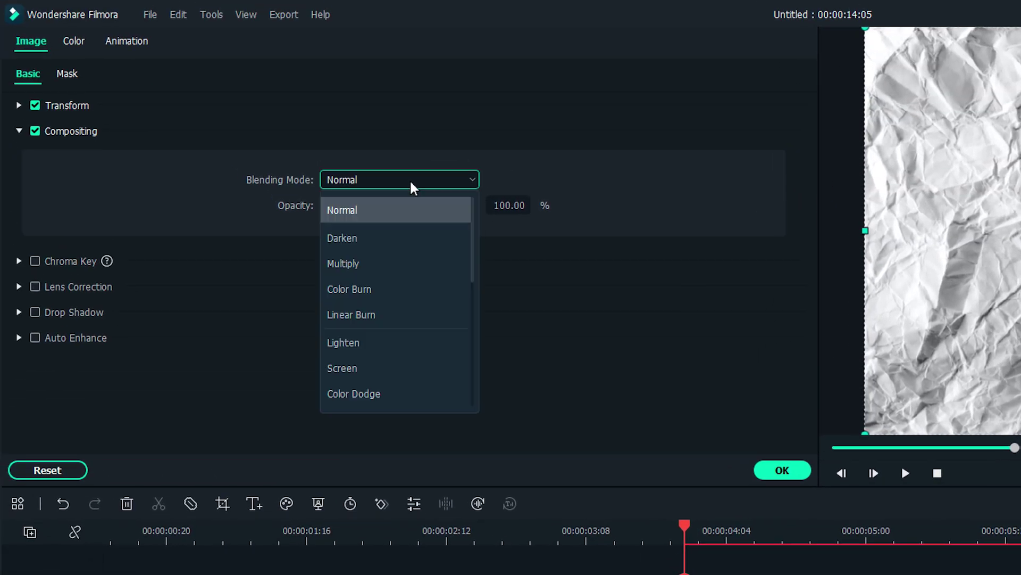
pyautogui.click(413, 262)
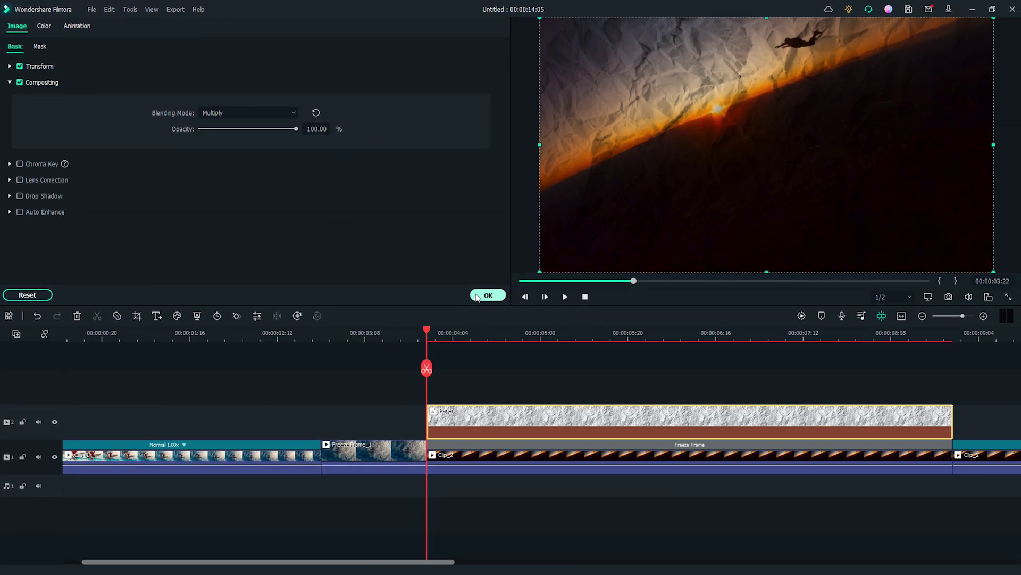
pyautogui.click(683, 418)
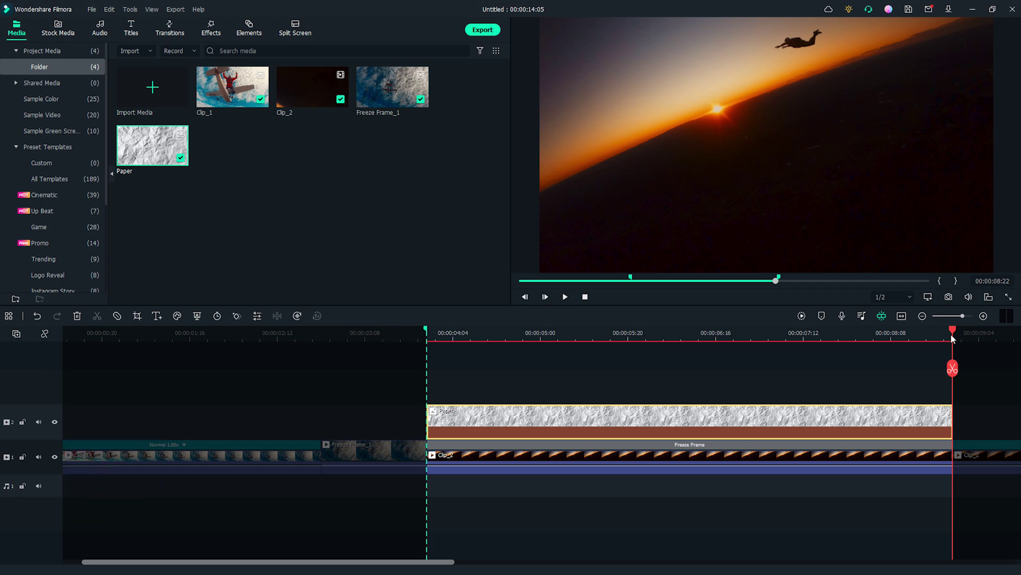
# Export the marked range with Ctrl+E, renaming the file to Freeze Frame_2.
pyautogui.hotkey('ctrl', 'e')
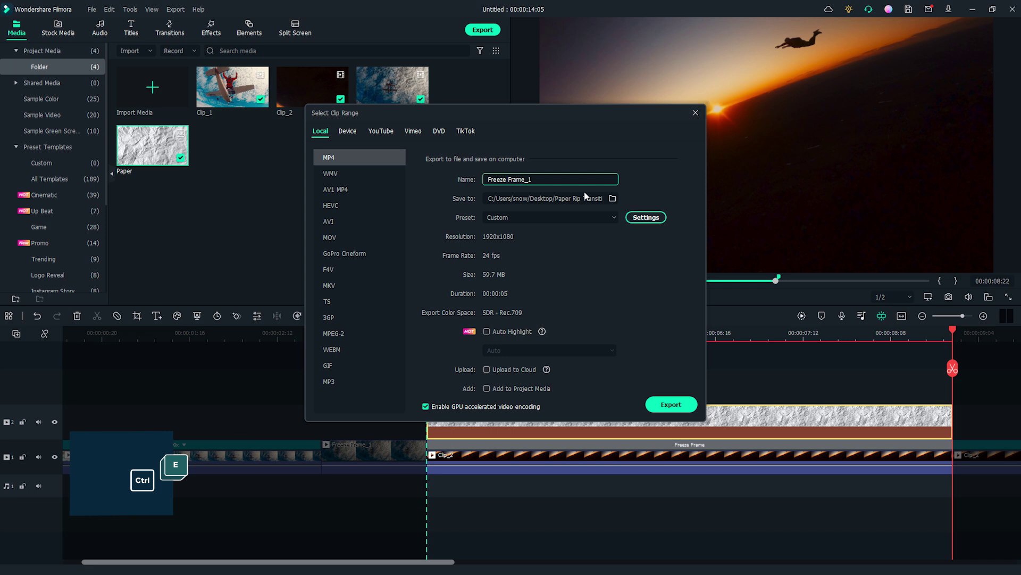
pyautogui.click(563, 180)
pyautogui.press('BackSpace')
pyautogui.write('2')
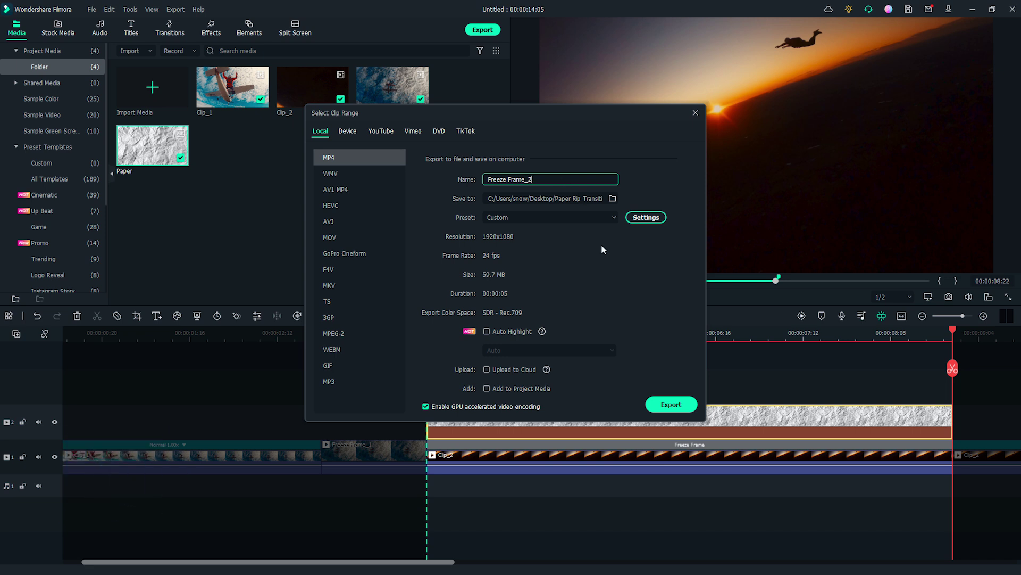
pyautogui.click(662, 406)
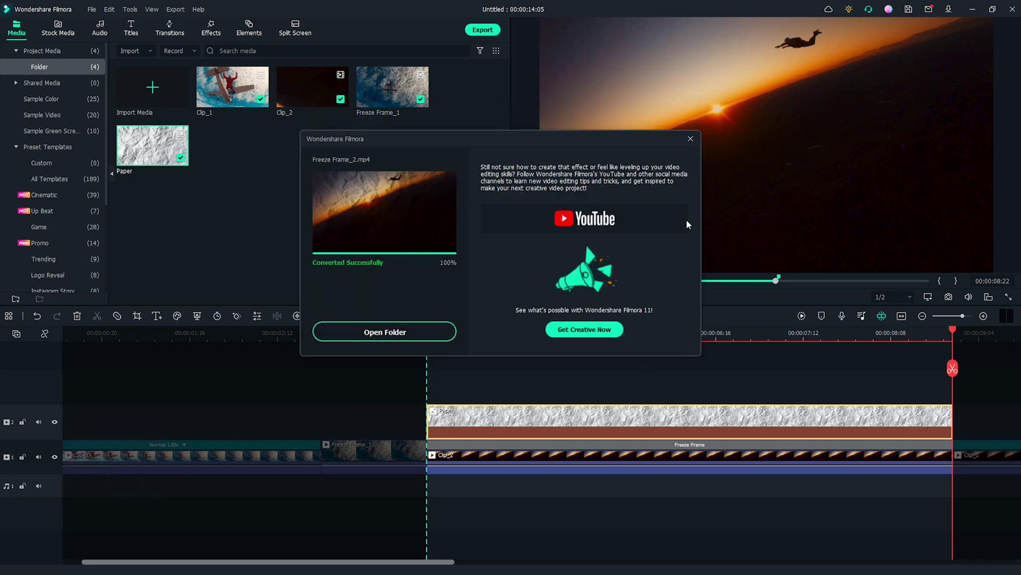
# Clear the marked range with Shift+X and import Freeze Frame_2 into the media.
pyautogui.click(690, 140)
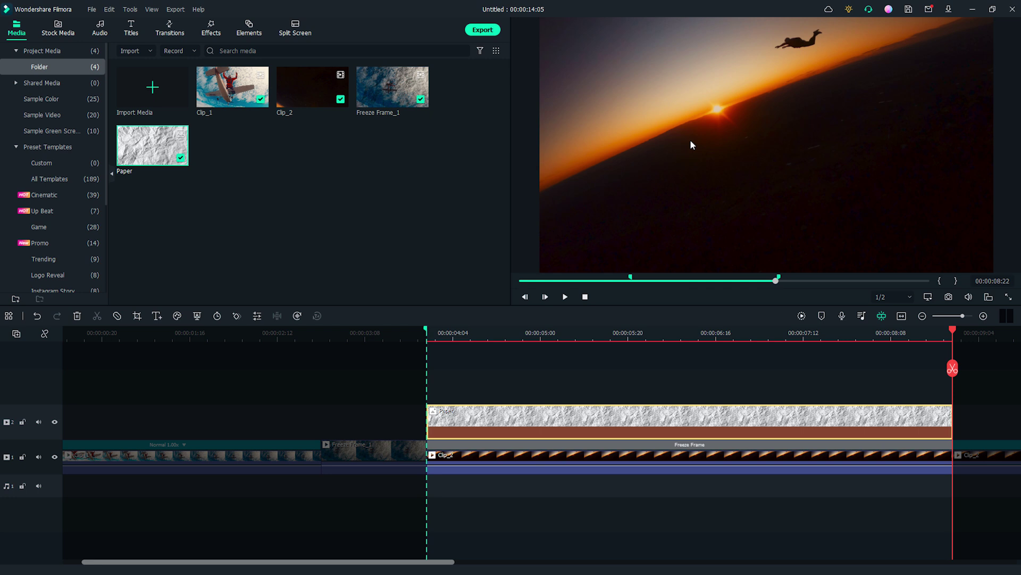
pyautogui.hotkey('shift', 'x')
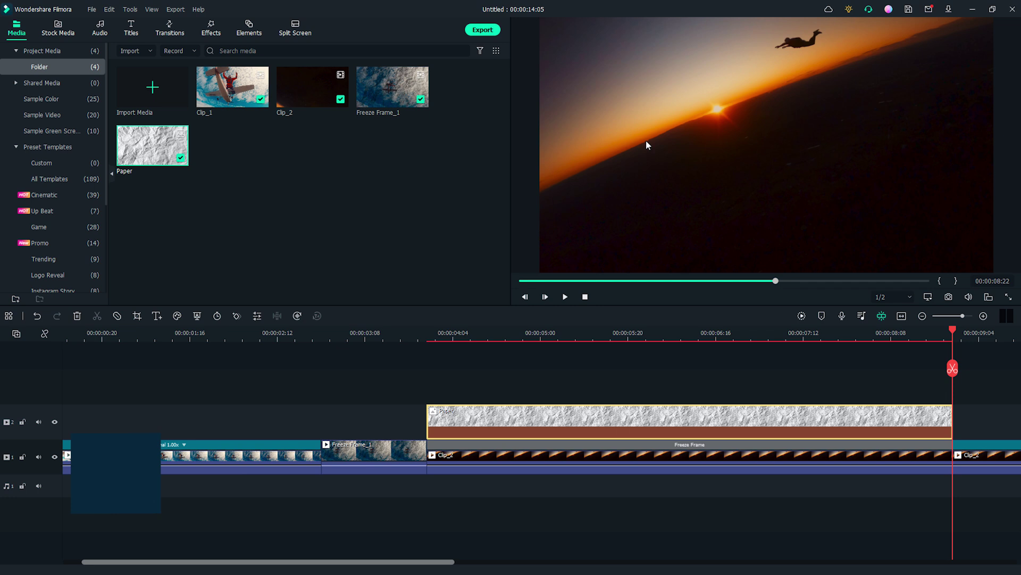
pyautogui.click(164, 91)
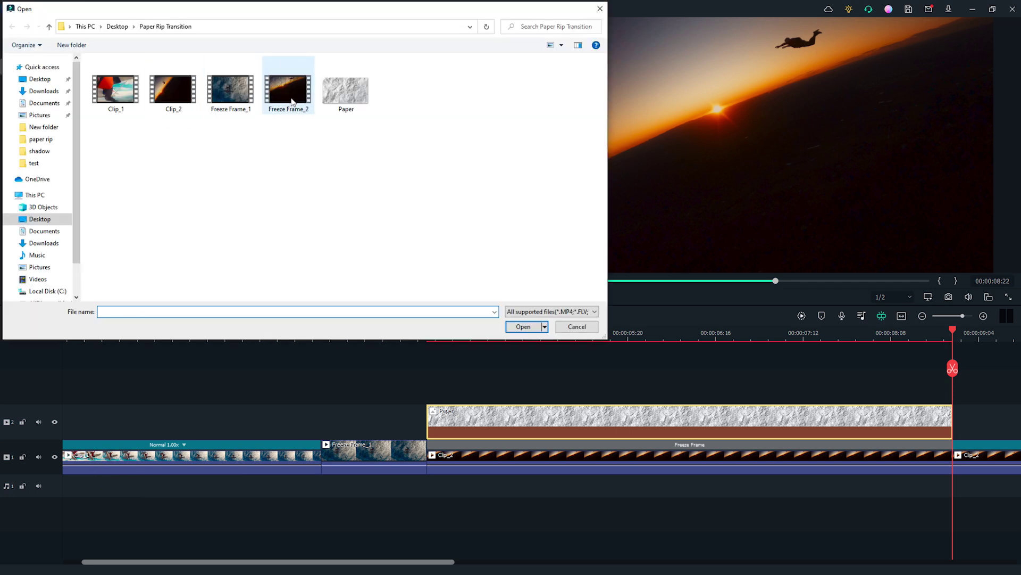
pyautogui.click(523, 326)
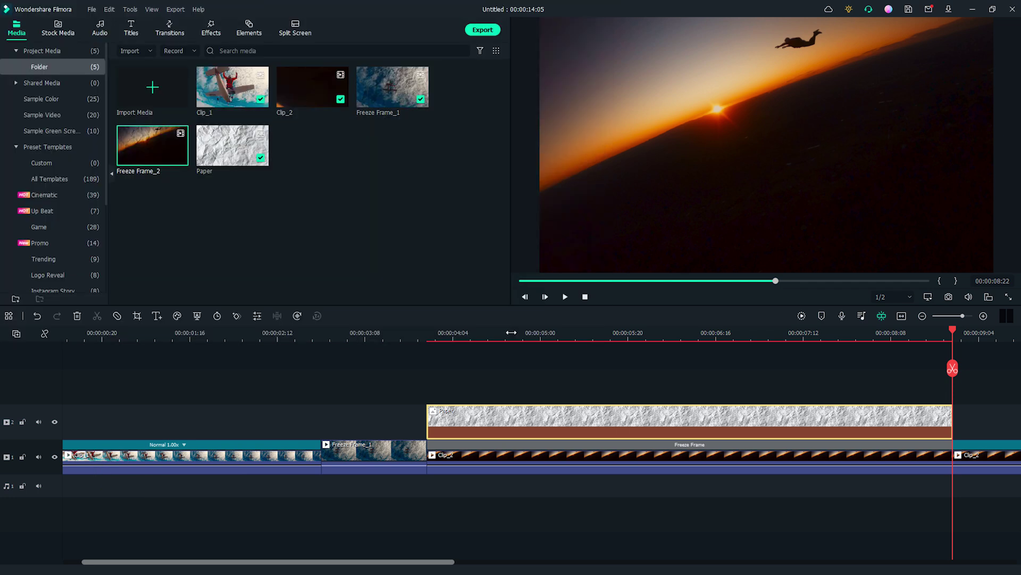
# Drop Freeze Frame_2 into the old freeze section on track 1 and delete the gap before Clip_2.
pyautogui.click(519, 458)
pyautogui.moveTo(179, 163); pyautogui.dragTo(908, 455)
pyautogui.click(889, 458)
pyautogui.press('Delete')
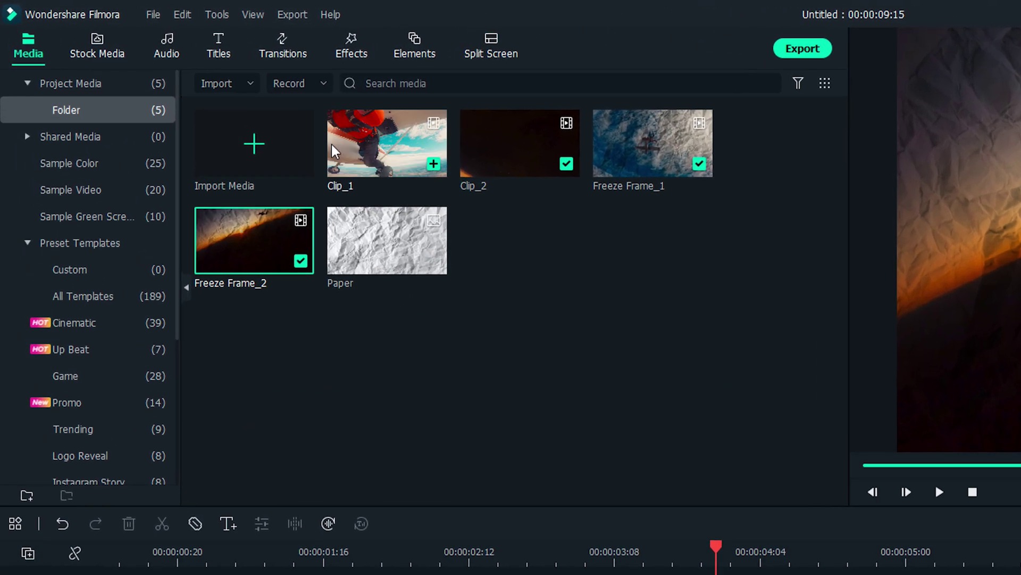
# Put Evaporate 2 transitions on the Clip_1/Freeze Frame_1 and Freeze Frame_2/Clip_2 cuts, then shorten them.
pyautogui.click(307, 59)
pyautogui.moveTo(391, 144)
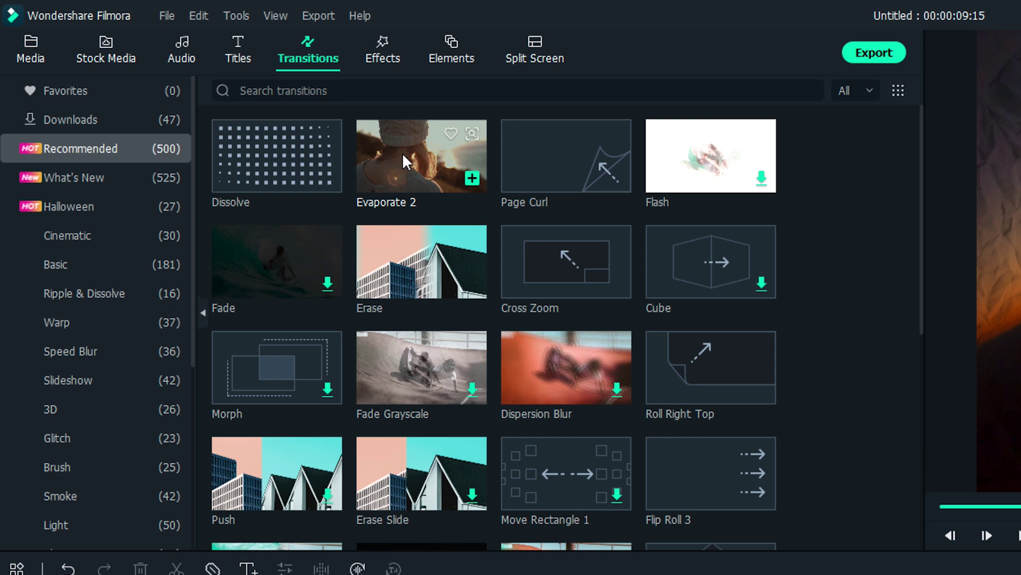
pyautogui.moveTo(404, 154); pyautogui.dragTo(324, 461)
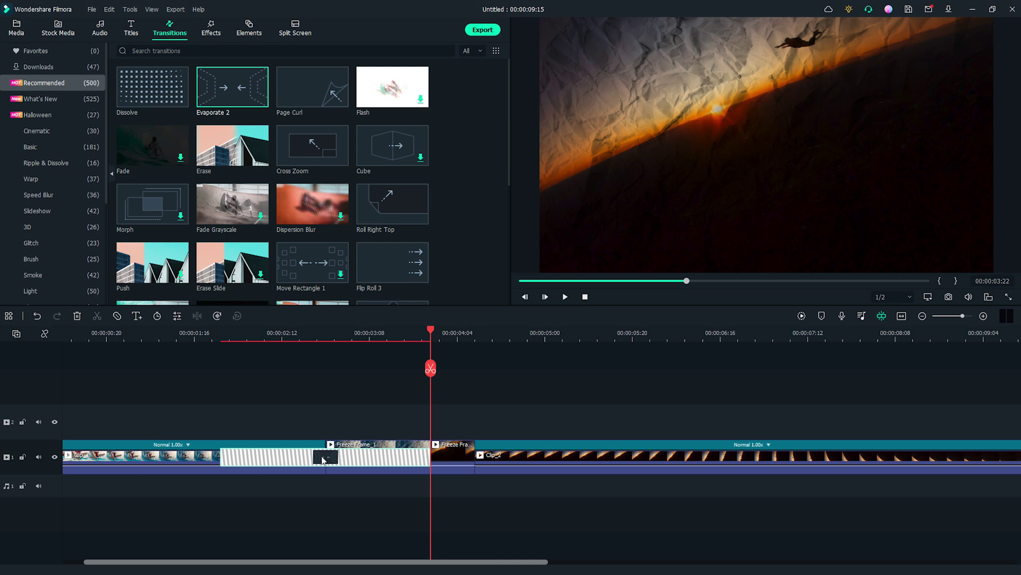
pyautogui.moveTo(230, 90); pyautogui.dragTo(464, 458)
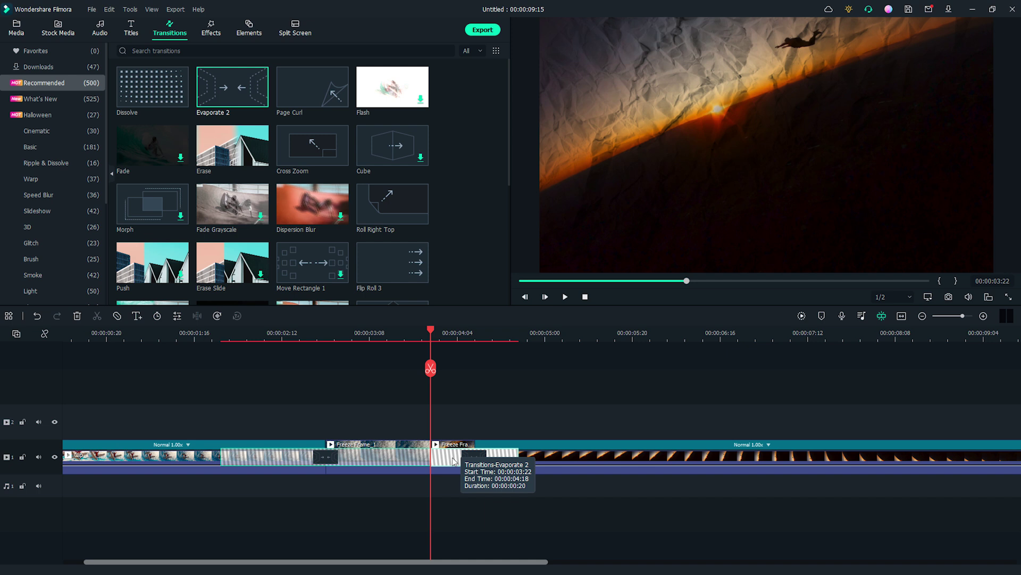
pyautogui.moveTo(368, 463); pyautogui.dragTo(366, 462)
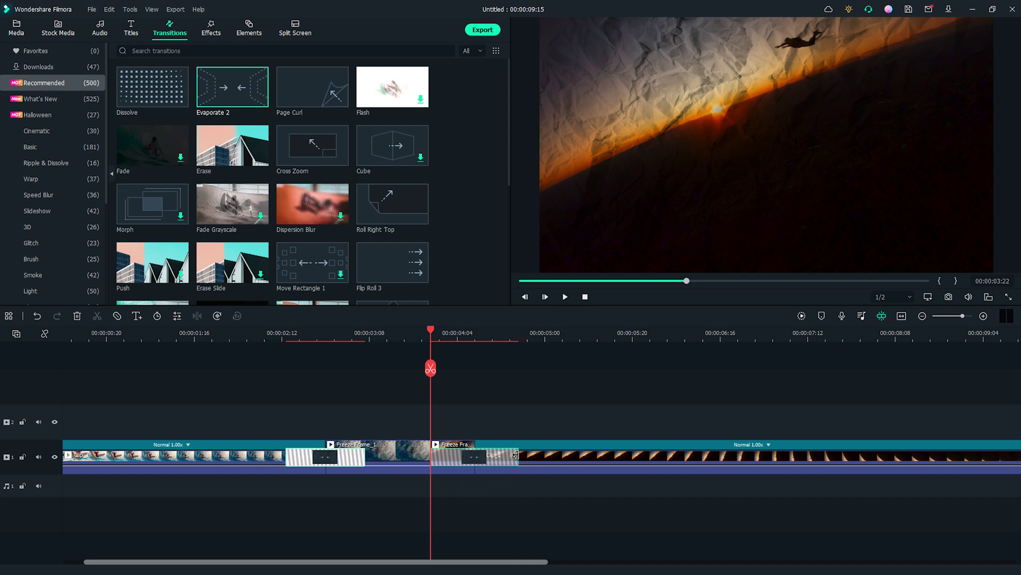
pyautogui.click(490, 460)
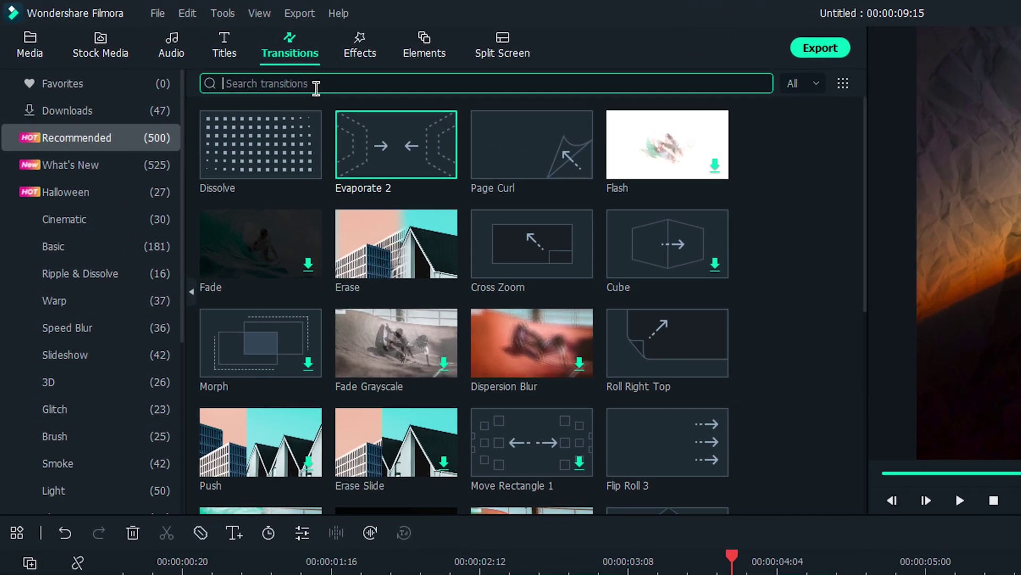
# Search 'torn paper transition' and drop Torned Paper Transition 04 between the two freeze frames.
pyautogui.click(185, 51)
pyautogui.write('torn pap')
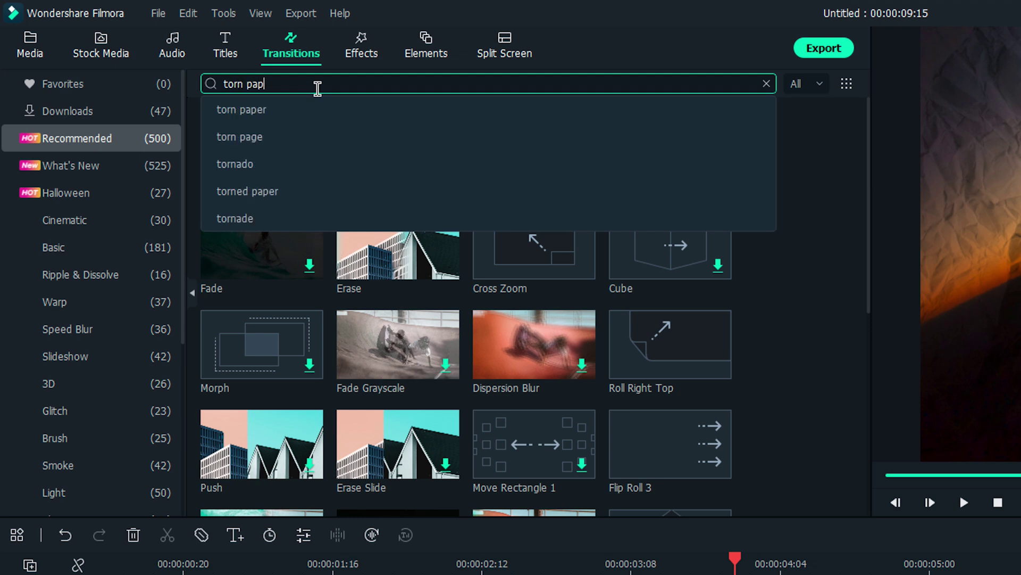
pyautogui.write('er transition')
pyautogui.press('Return')
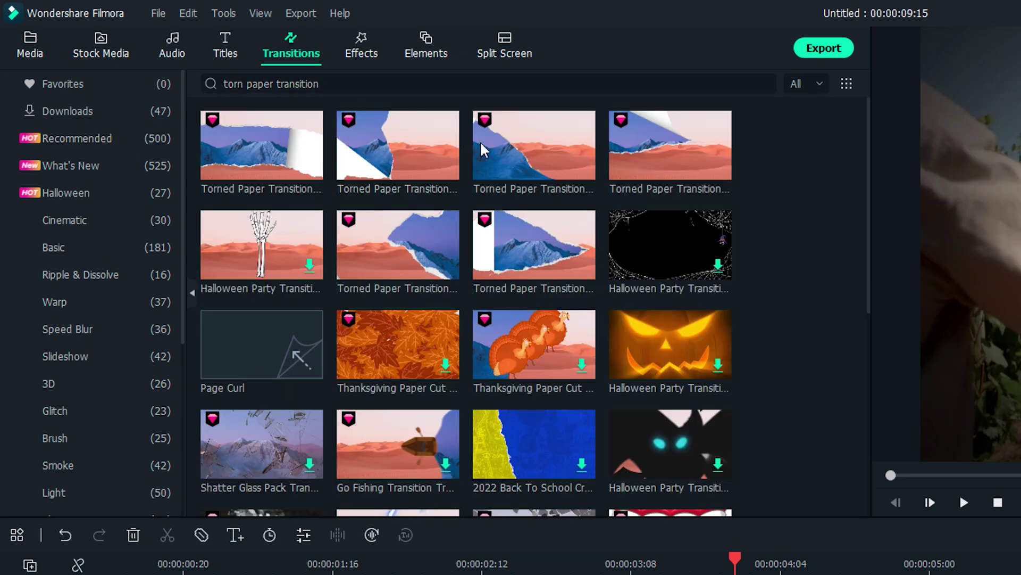
pyautogui.moveTo(512, 155); pyautogui.dragTo(422, 453)
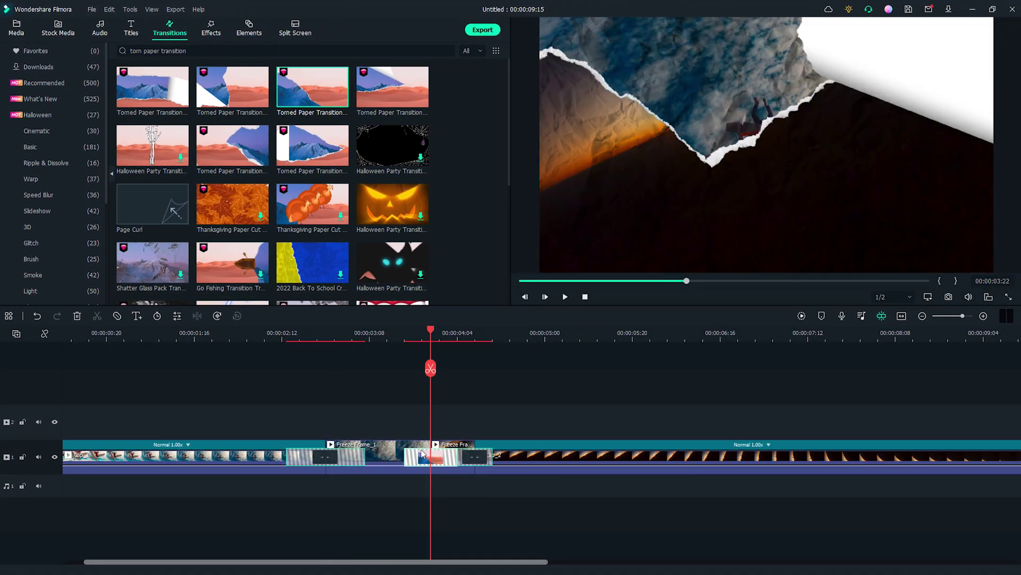
# Set the torn paper transition to Prefix and stretch it to 00:00:00:15.
pyautogui.doubleClick(422, 453)
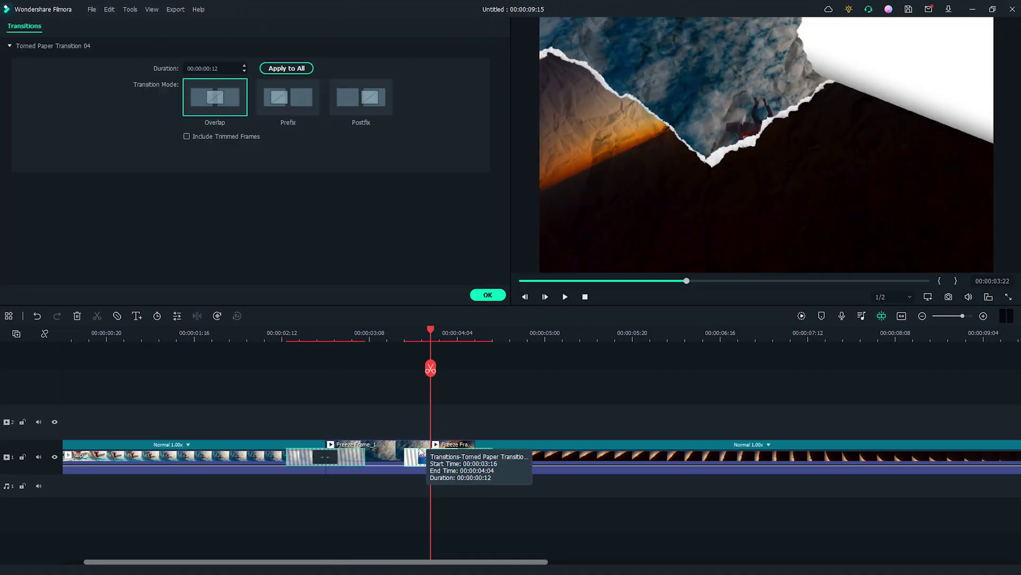
pyautogui.click(280, 114)
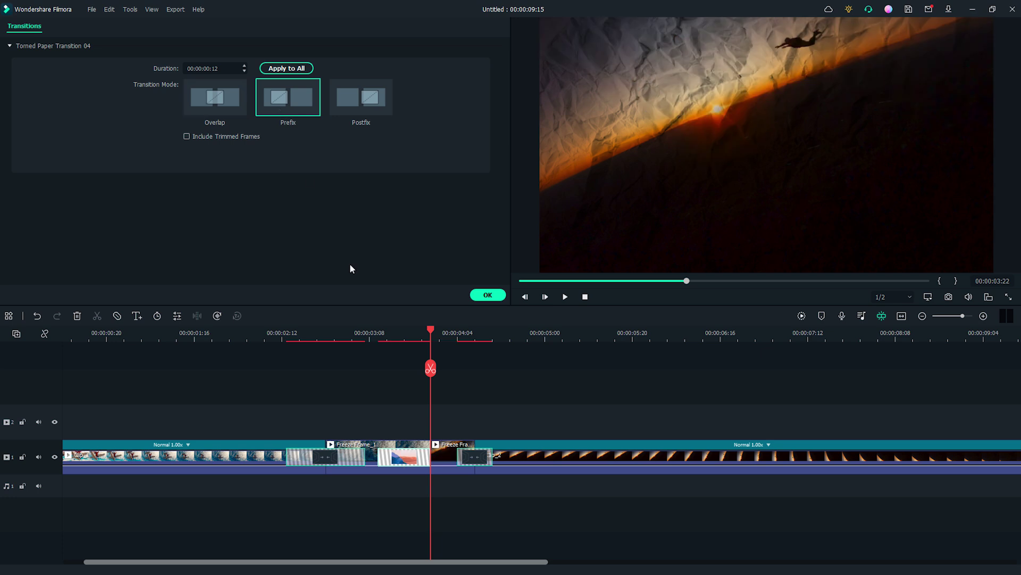
pyautogui.click(378, 461)
pyautogui.moveTo(371, 460); pyautogui.dragTo(366, 458)
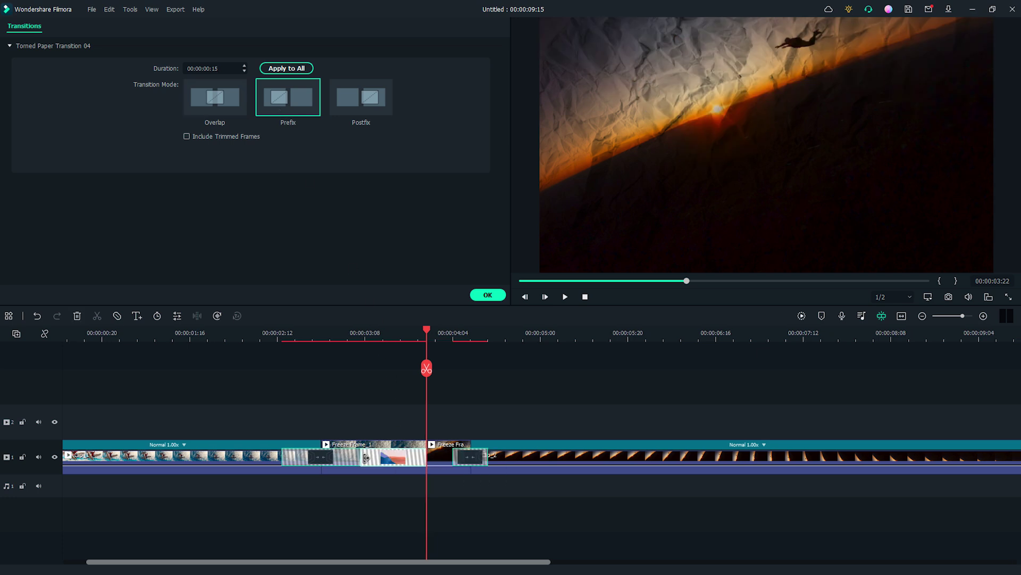
# Fit the whole project into the timeline view and play the edit from the beginning.
pyautogui.click(922, 316)
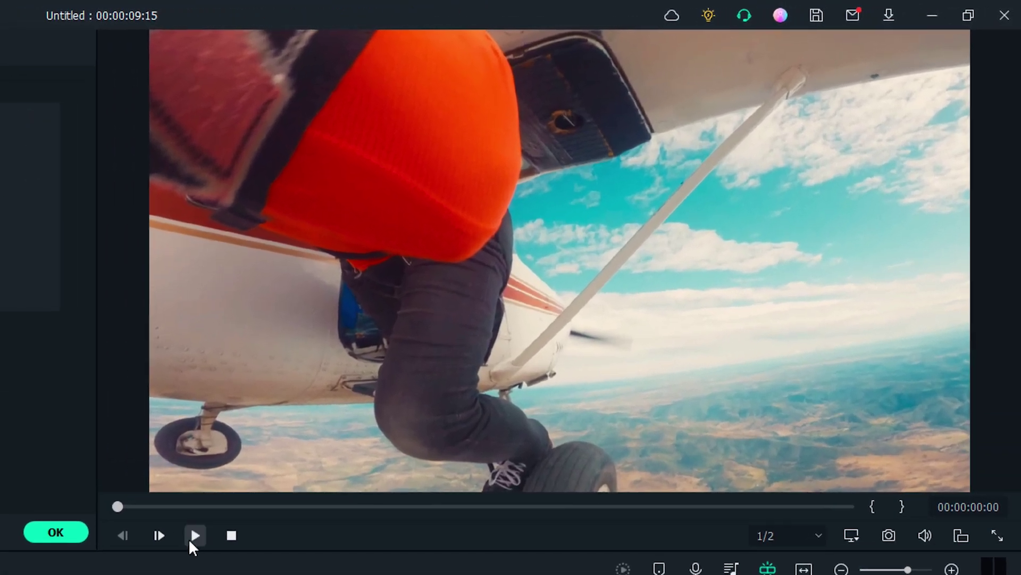
pyautogui.click(190, 533)
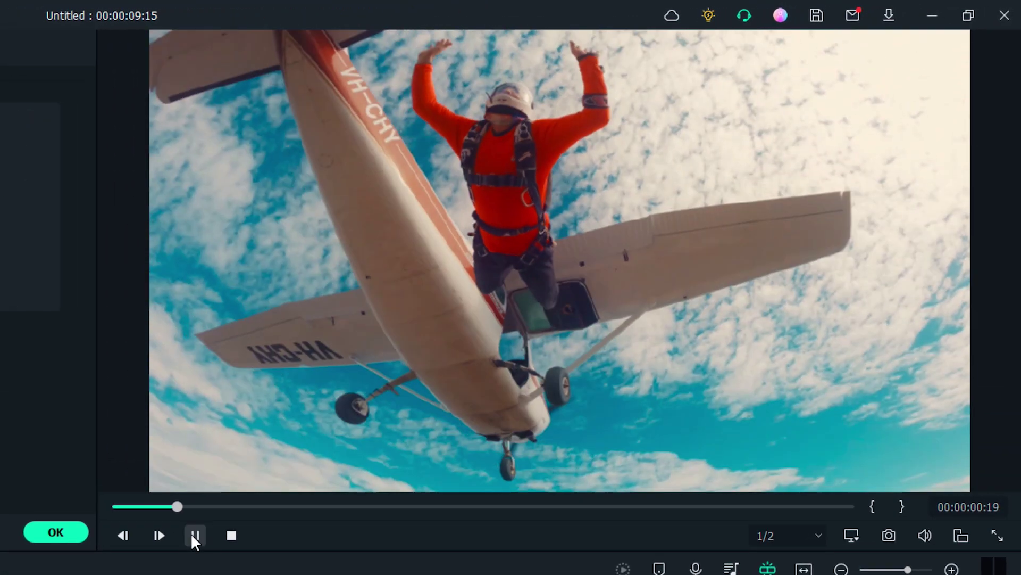